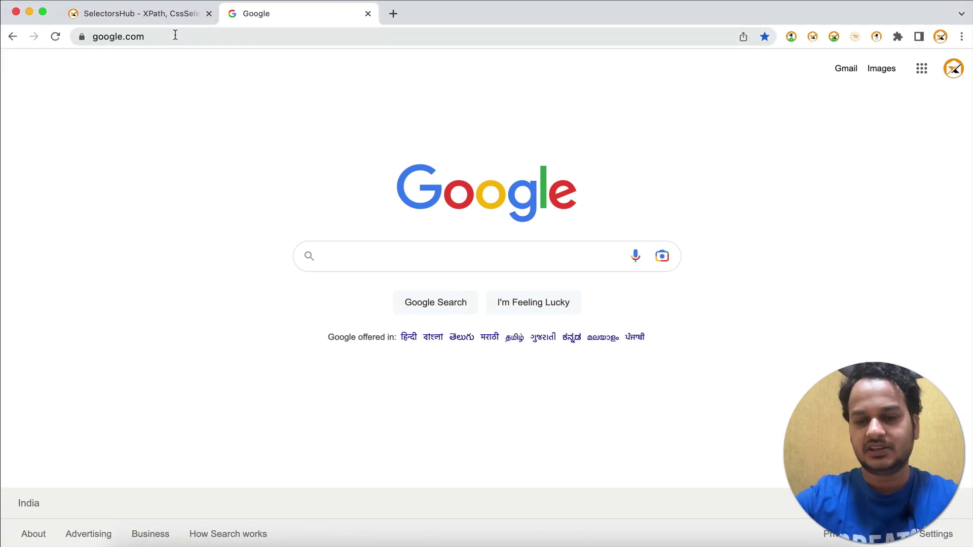
- Bring the SelectorsHub website tab to the front in Chrome
click(165, 19)
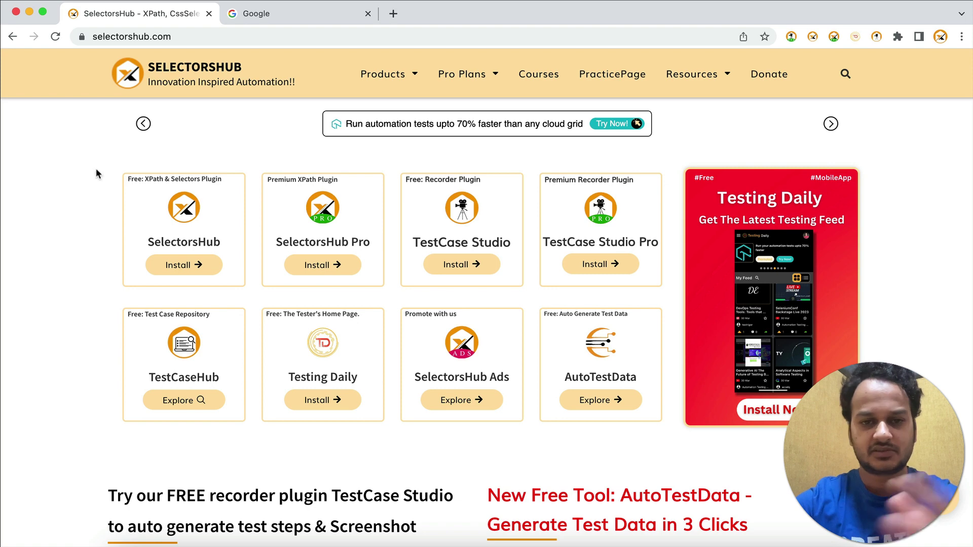
- Load the XPath practice page and inspect it with the SelectorsHub DevTools panel, enlarging its text
click(594, 73)
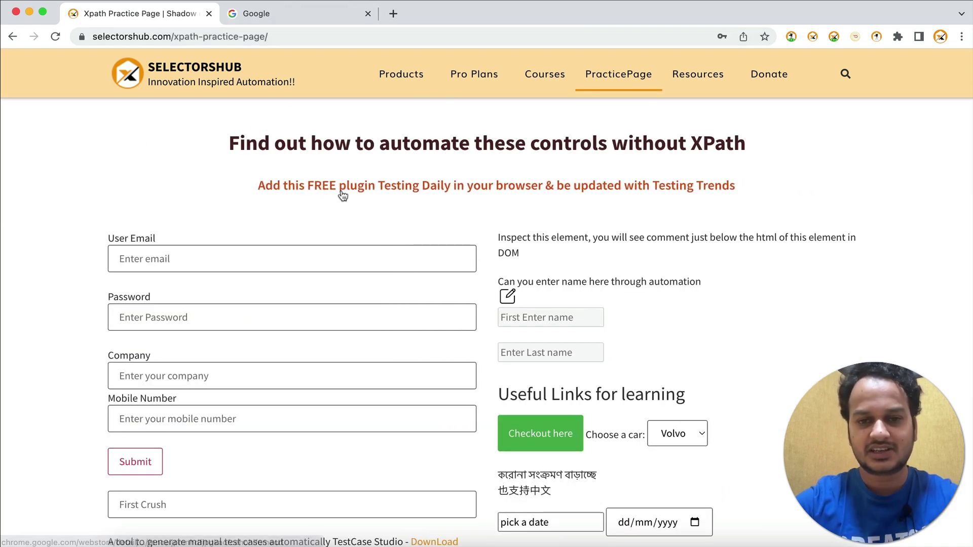
right_click(398, 224)
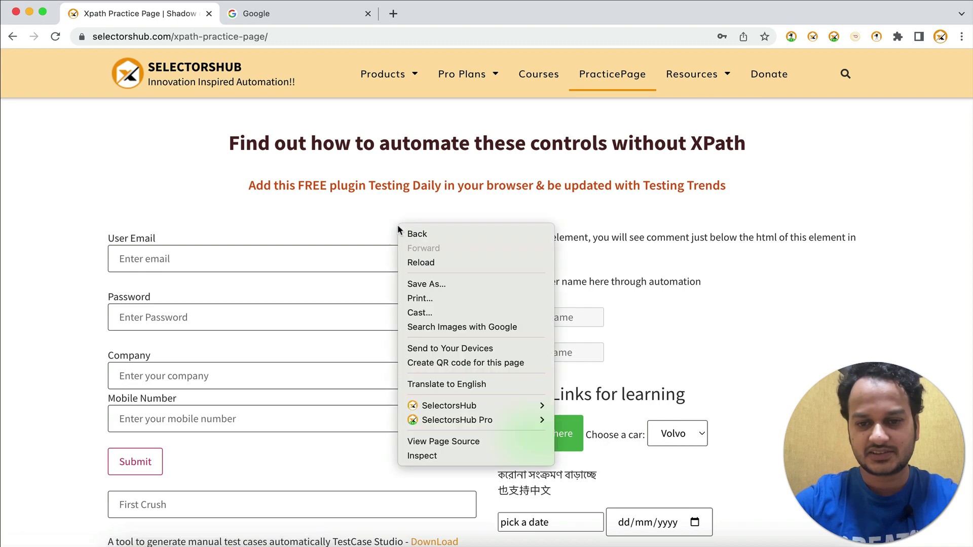
click(433, 454)
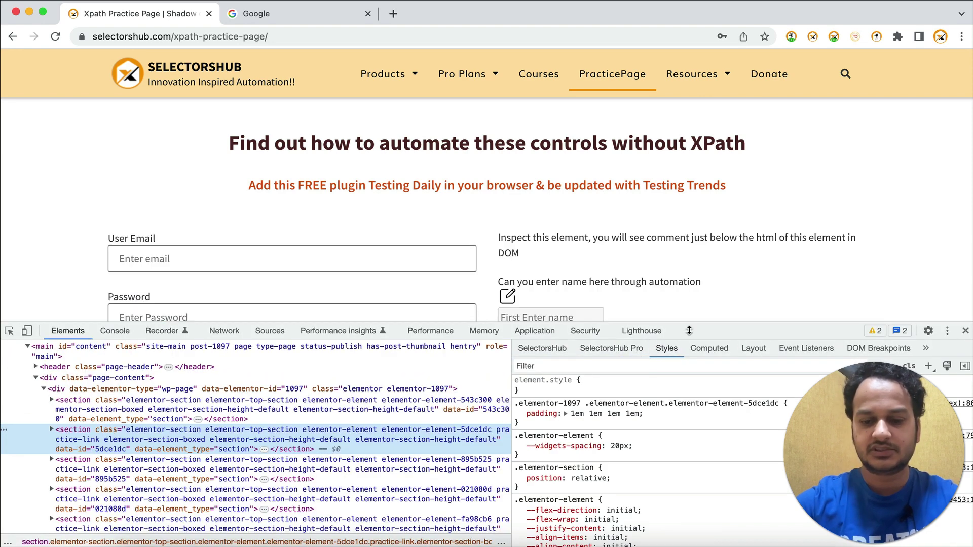
drag(671, 338, 688, 287)
click(562, 303)
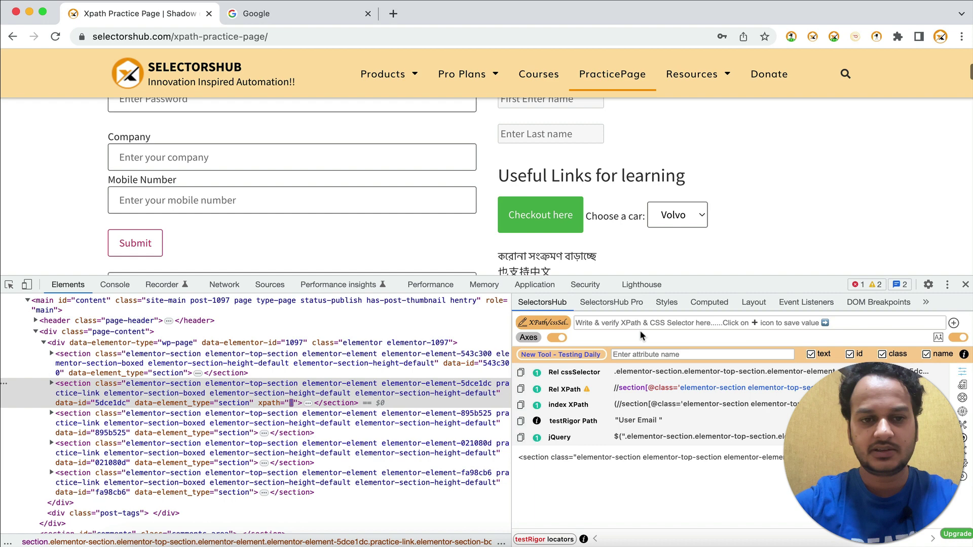
key(super+plus)
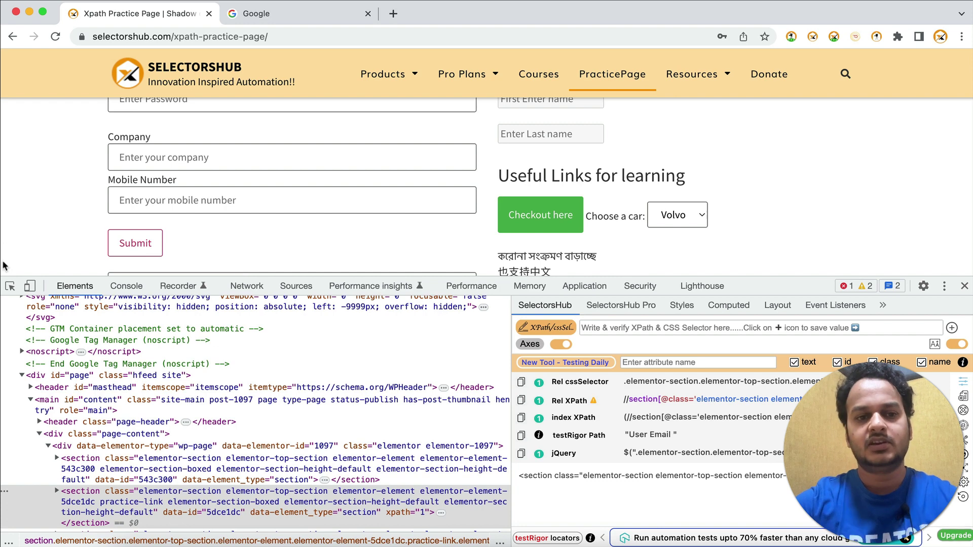
scroll(46, 208, up, 2)
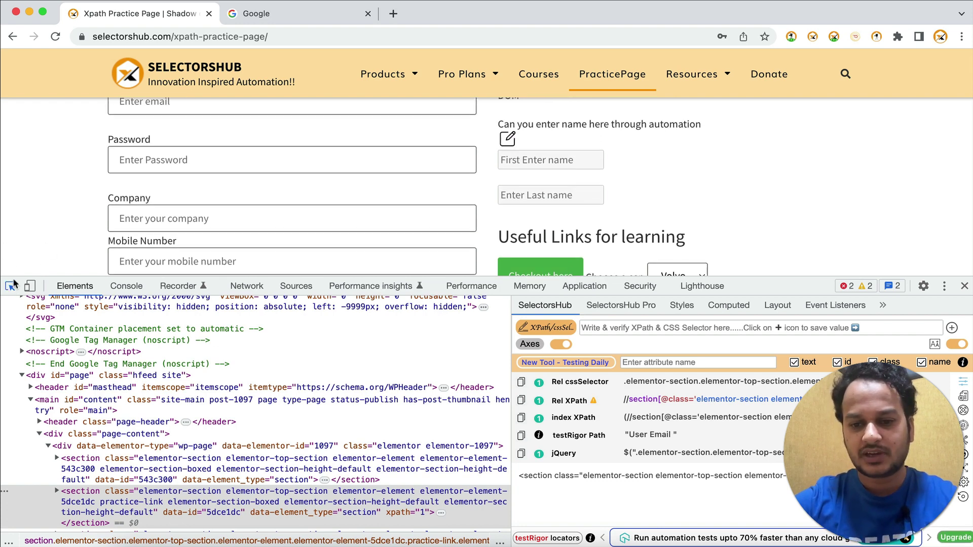
click(196, 151)
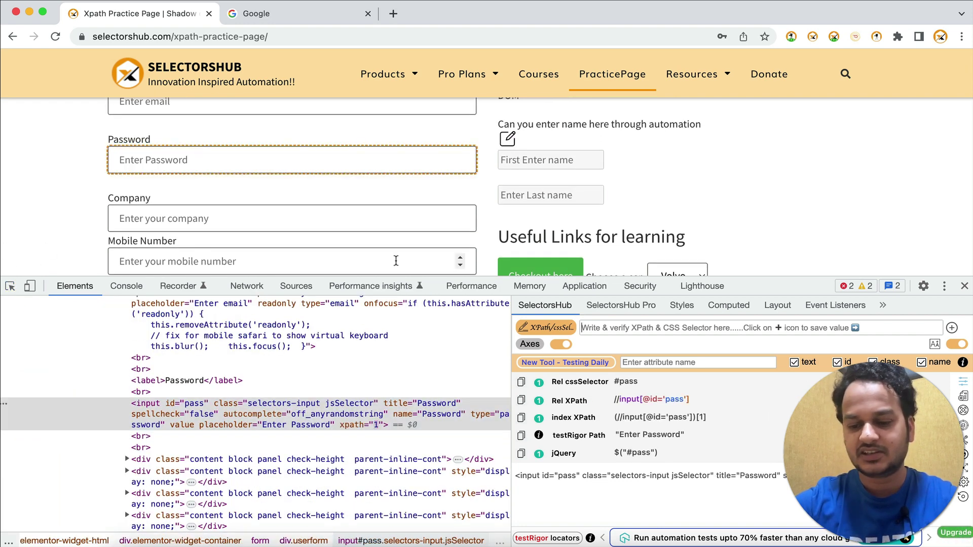
click(633, 399)
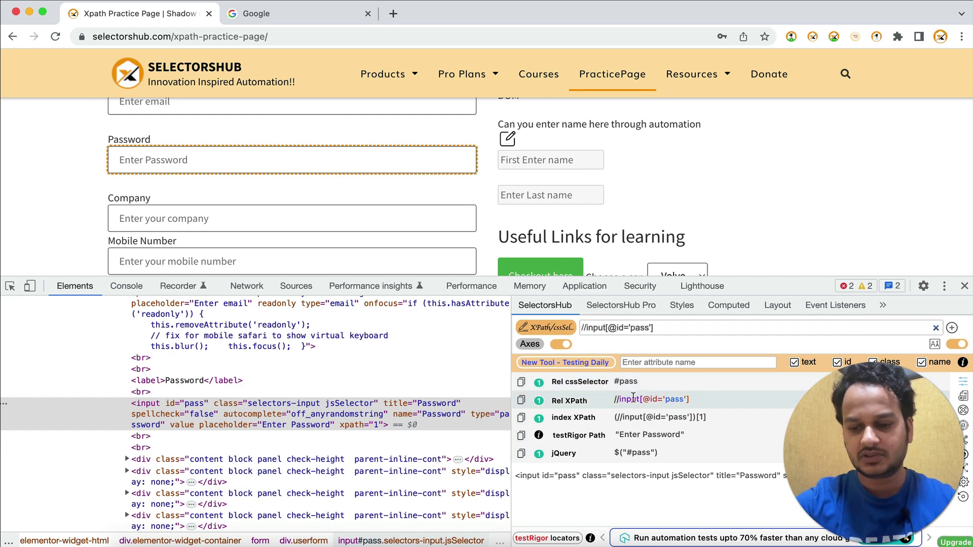
text(])
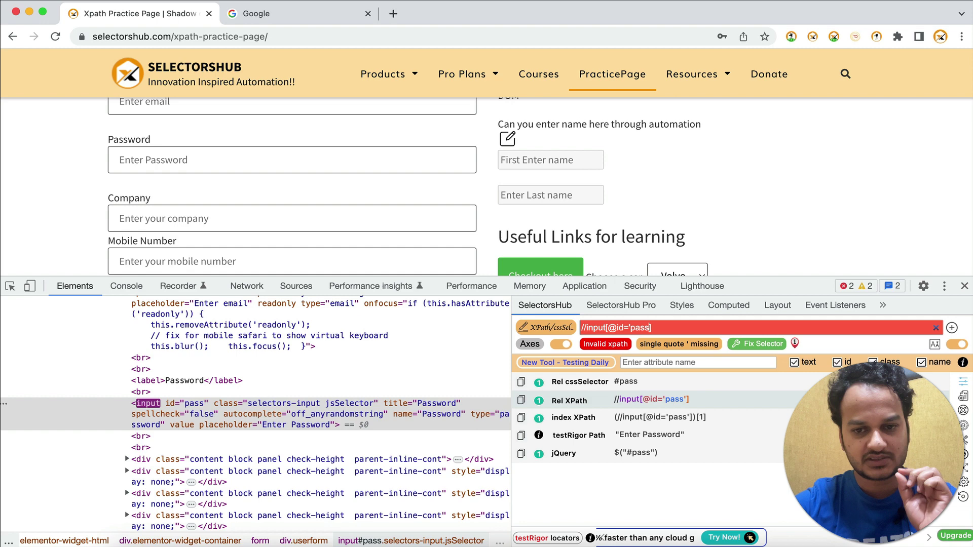
text(')
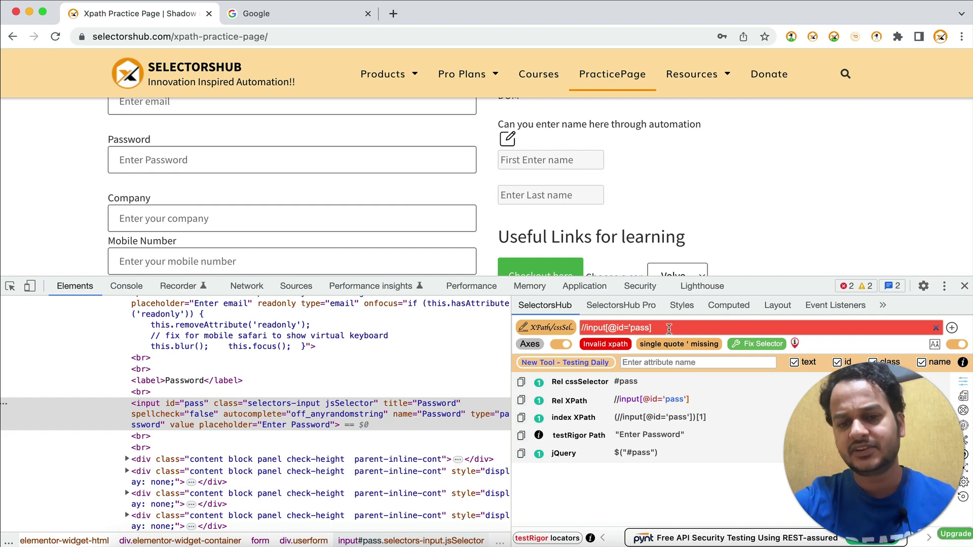
key(BackSpace)
key(BackSpace)
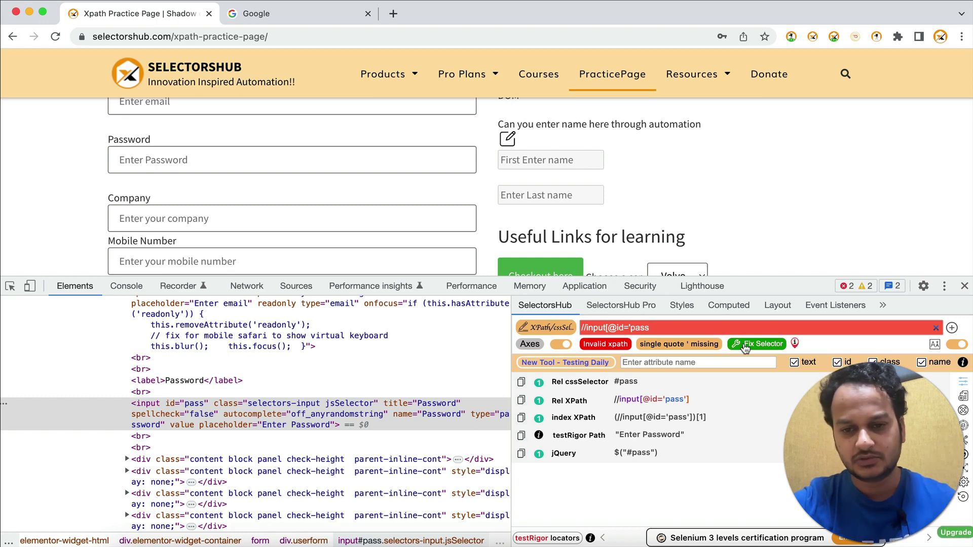
click(747, 348)
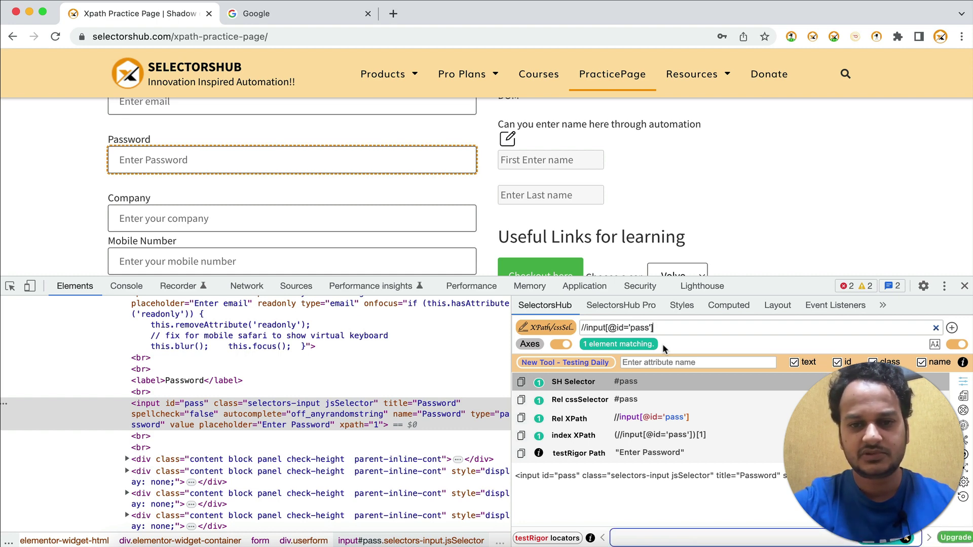
- Copy the PracticePage XPath from TestDemo.java in IntelliJ and paste it into the selector box
click(684, 542)
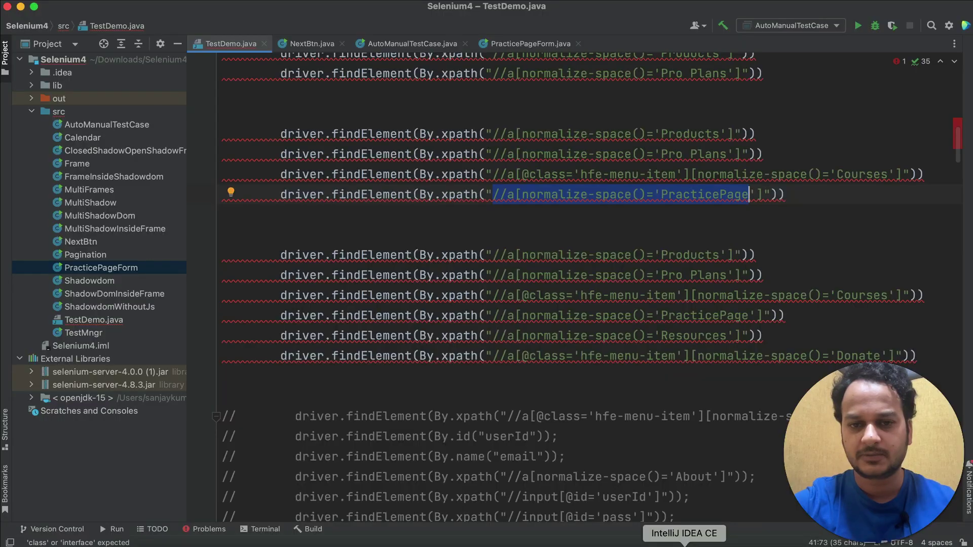
click(542, 218)
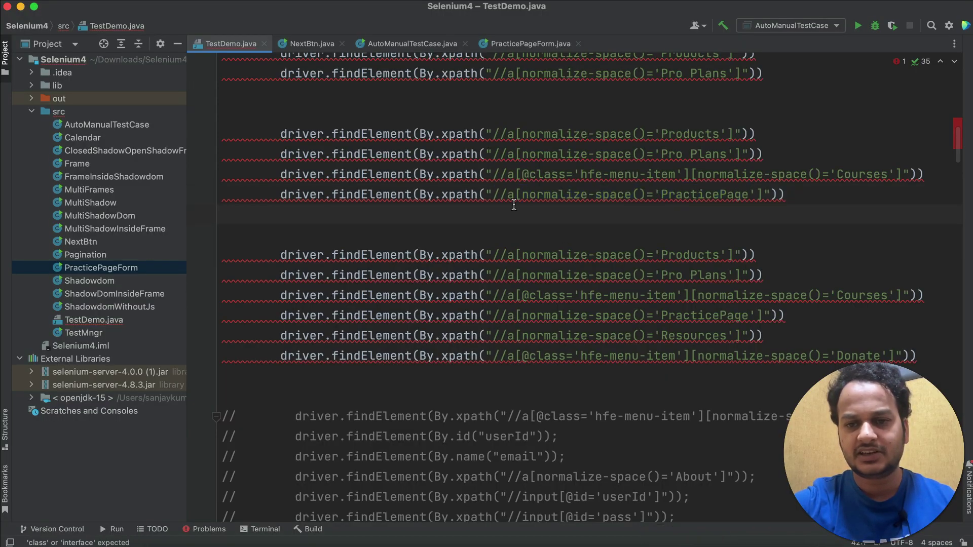
drag(495, 194, 748, 195)
key(super+c)
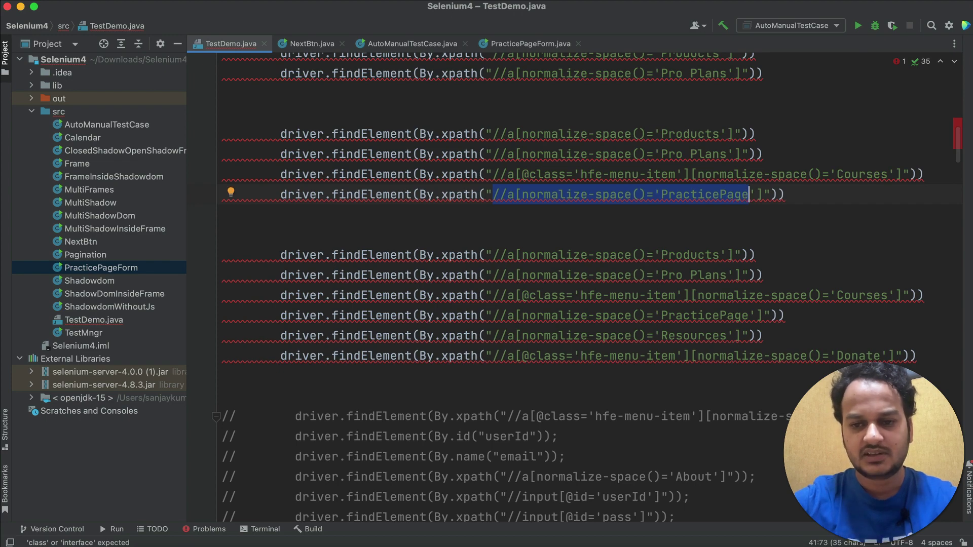
key(super+Tab)
key(super+a)
key(super+v)
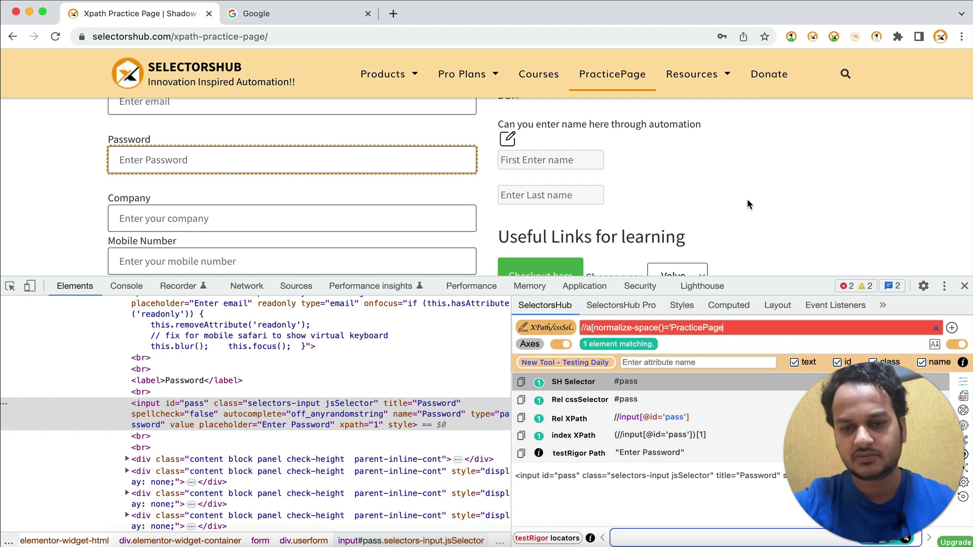
- Fix the PracticePage XPath to //a[normalize-space()='Practice Page'] (2 matches), search the markup for it, and return to IntelliJ
key(Right)
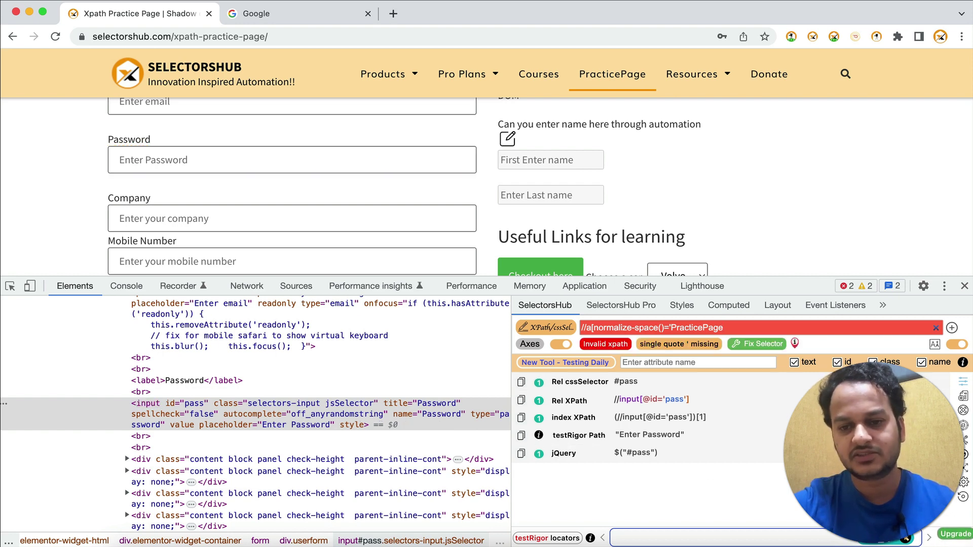
click(744, 347)
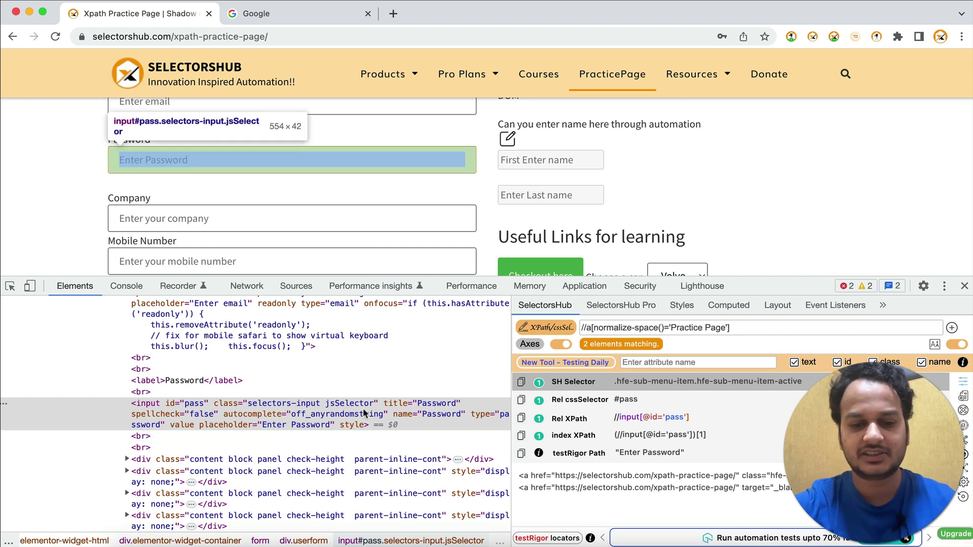
key(super+f)
key(super+v)
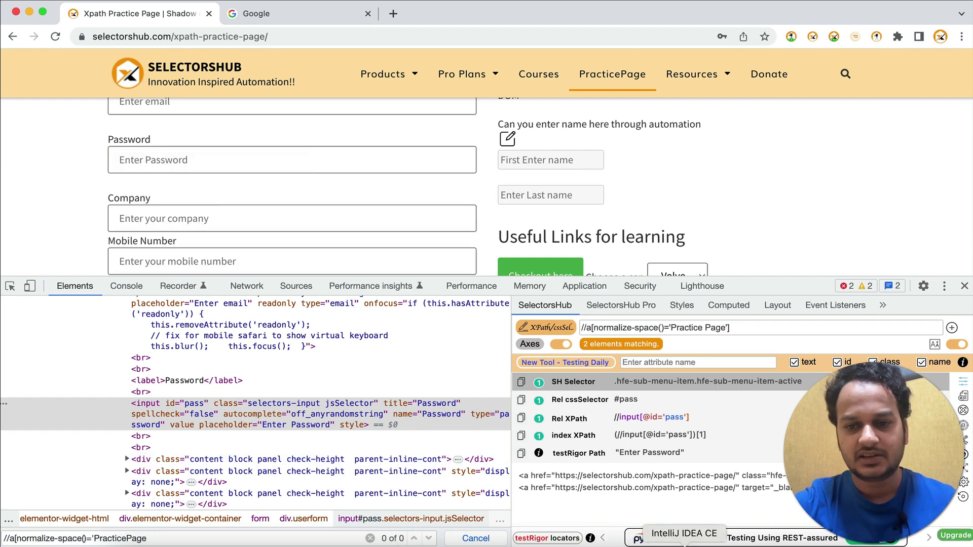
key(super+Tab)
scroll(606, 234, down, 2)
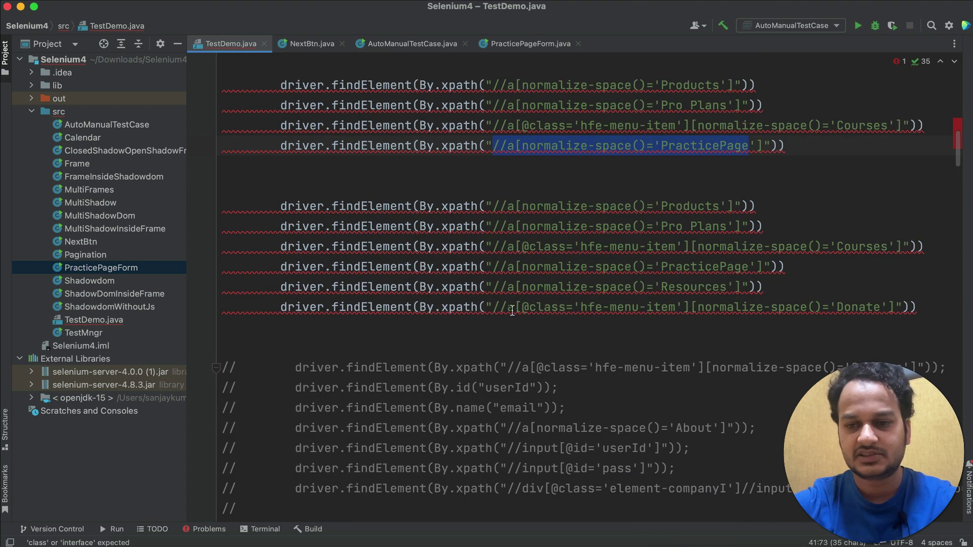
- Copy the Donate XPath from the test code and paste it into the selector box
drag(493, 307, 896, 306)
key(super+Tab)
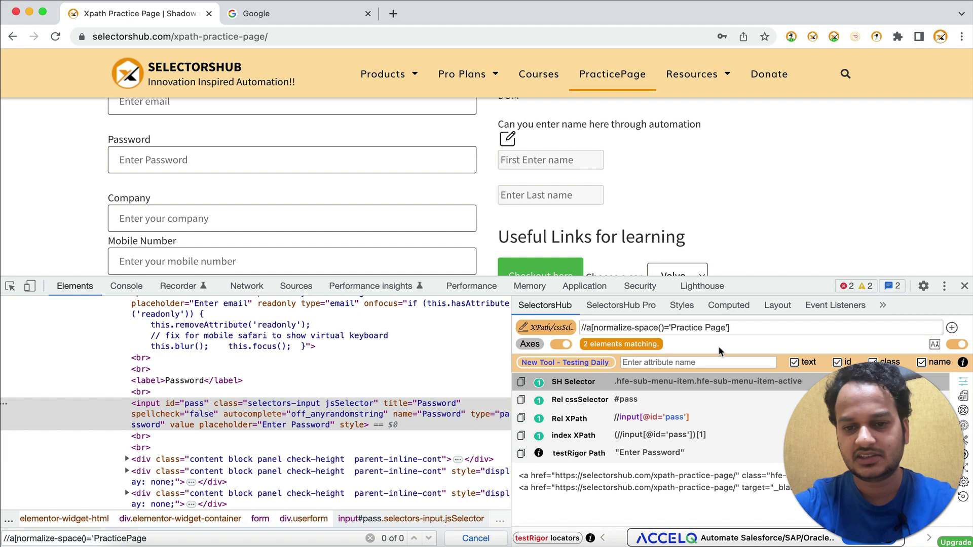
key(ctrl+a)
text(//a[@class='hfe-menu-item'][normalize-space()='Donate'])
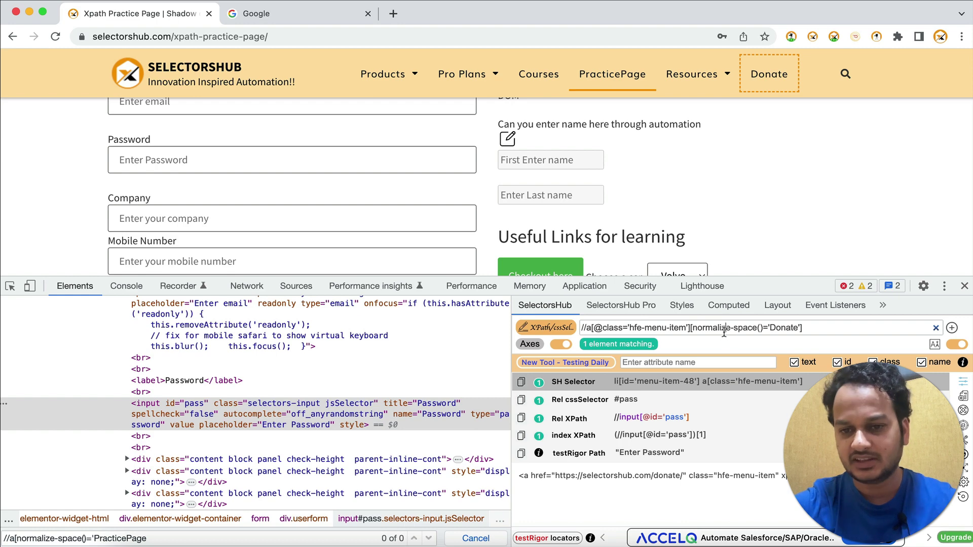
- Misspell normalize as normalise, evaluate it, and let Fix Selector repair the Donate XPath to 1 match
click(723, 328)
key(BackSpace)
text(s)
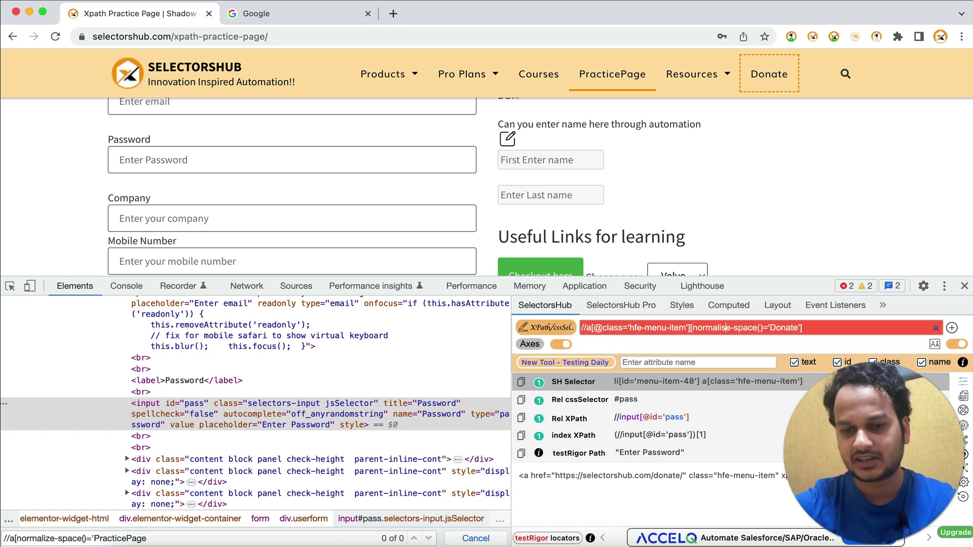
key(Return)
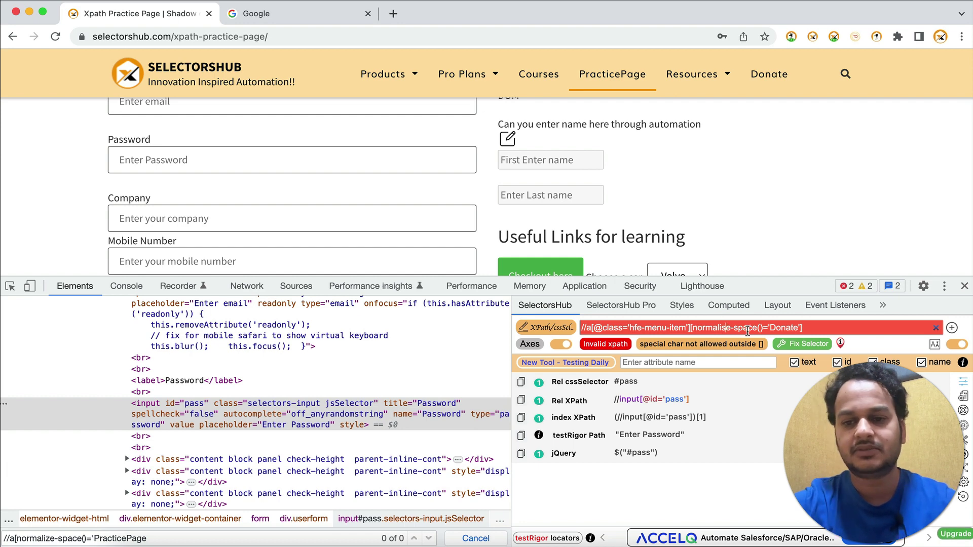
click(794, 349)
text(and)
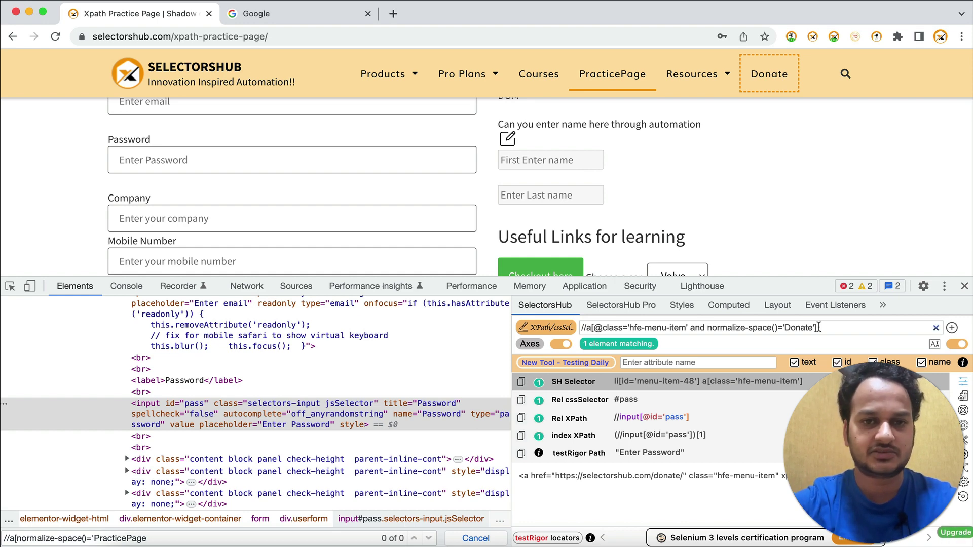
drag(819, 328, 581, 327)
- Clear the box, inspect the Donate menu link and accept the contains normalize-space Donate suggestion
key(BackSpace)
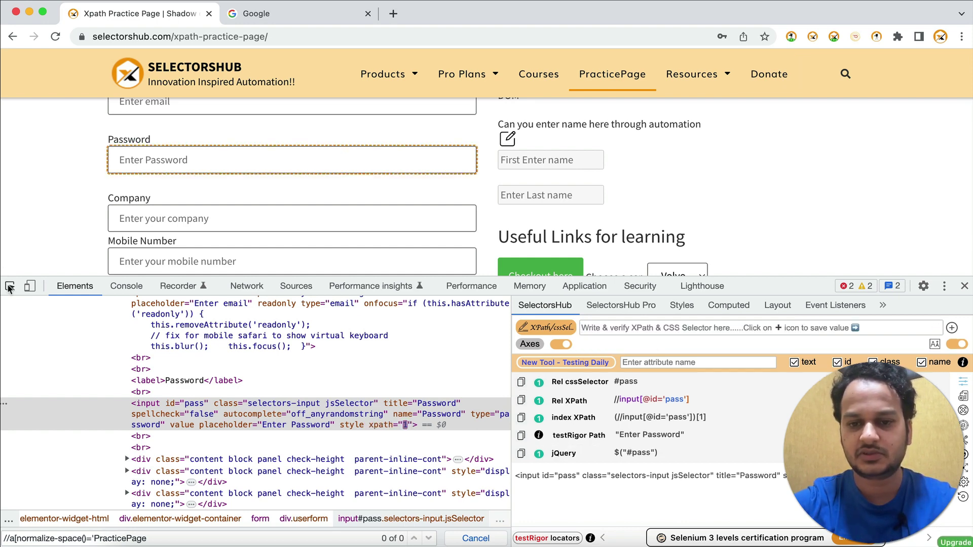
click(10, 286)
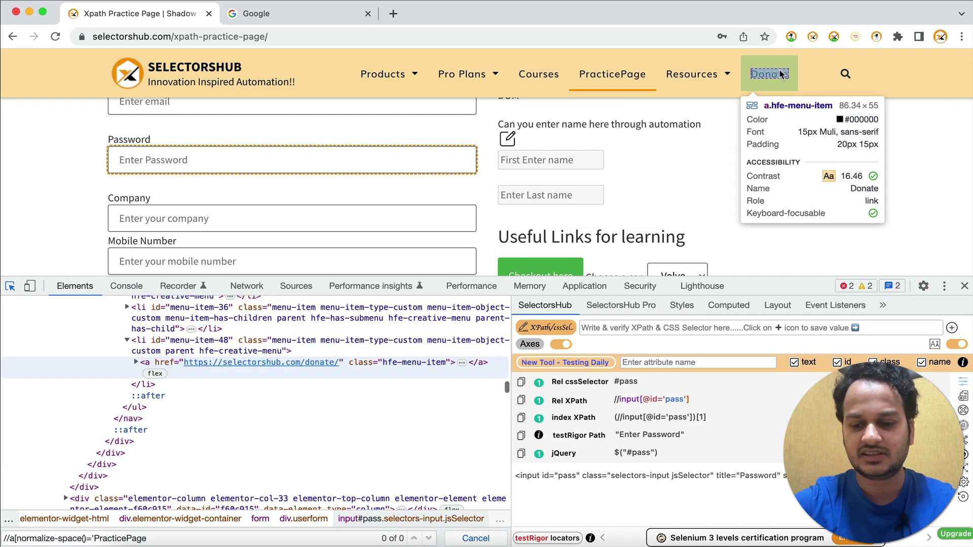
click(781, 74)
text(//)
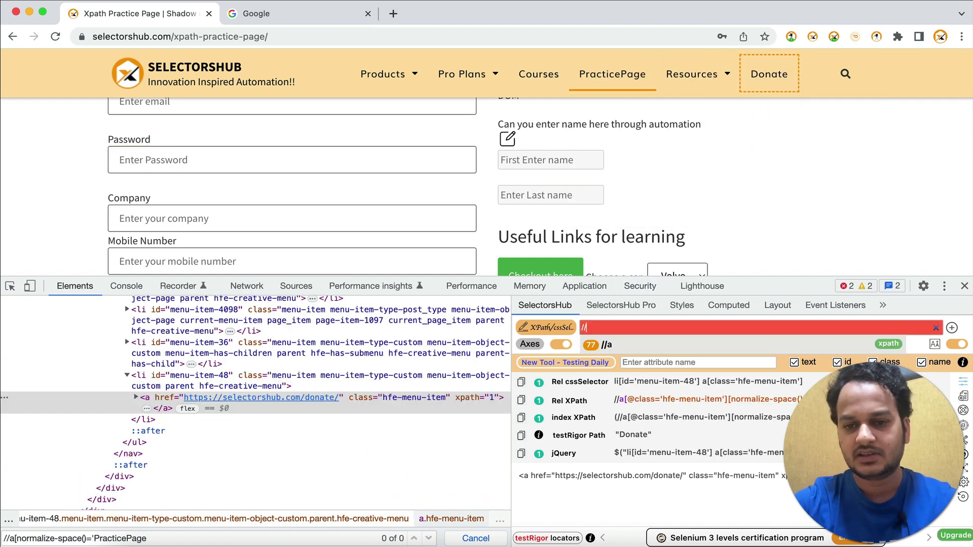
text(a[)
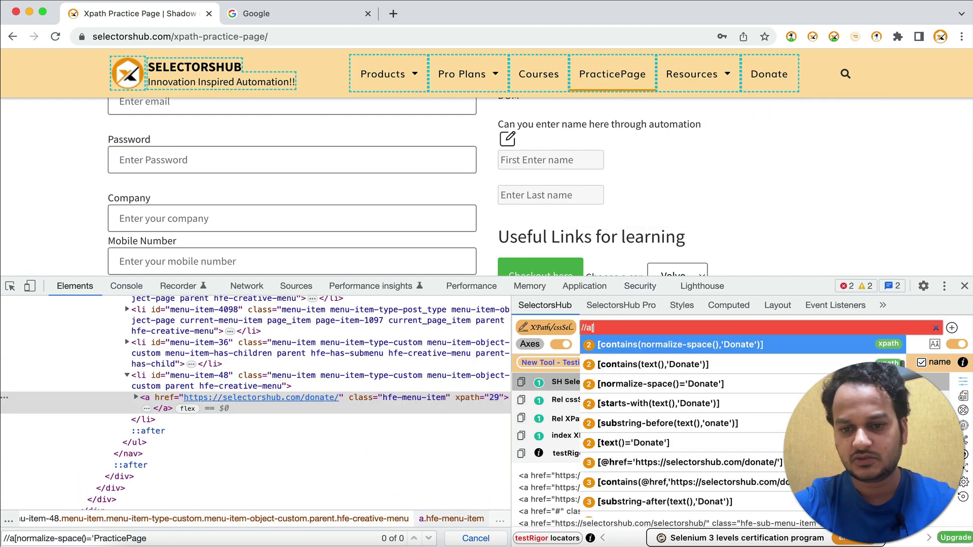
key(Return)
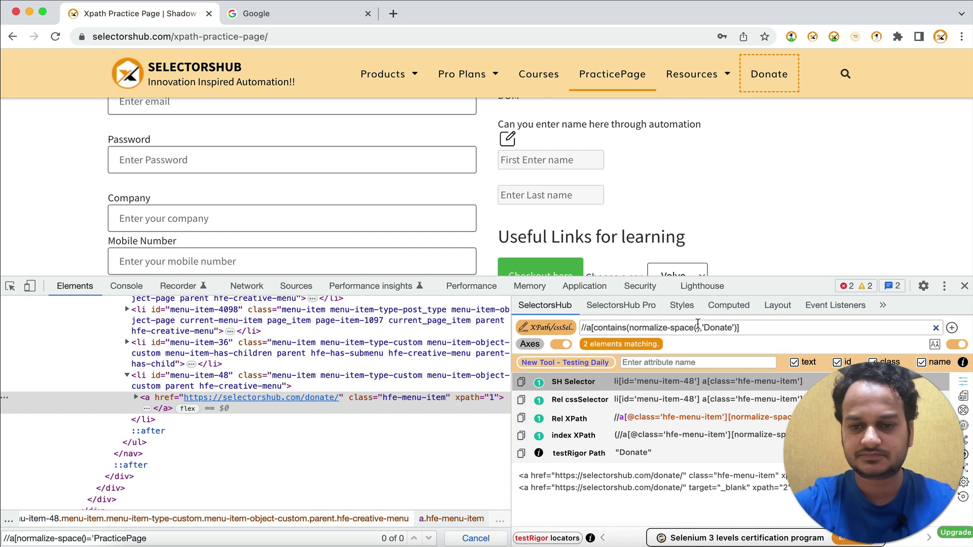
- Break the parentheses, auto-fix it to //a[normalize-space()='Donate'] (2 matches), then clear the field
key(BackSpace)
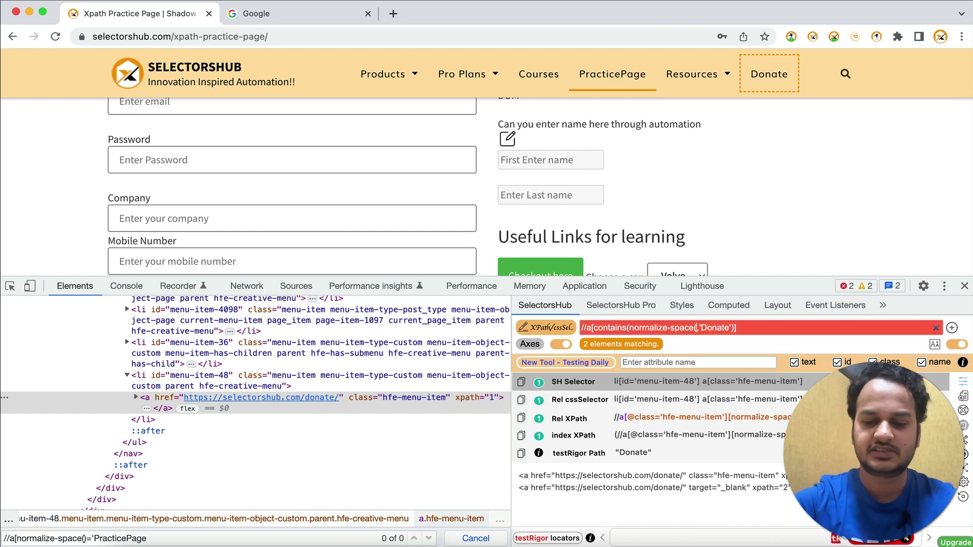
key(Delete)
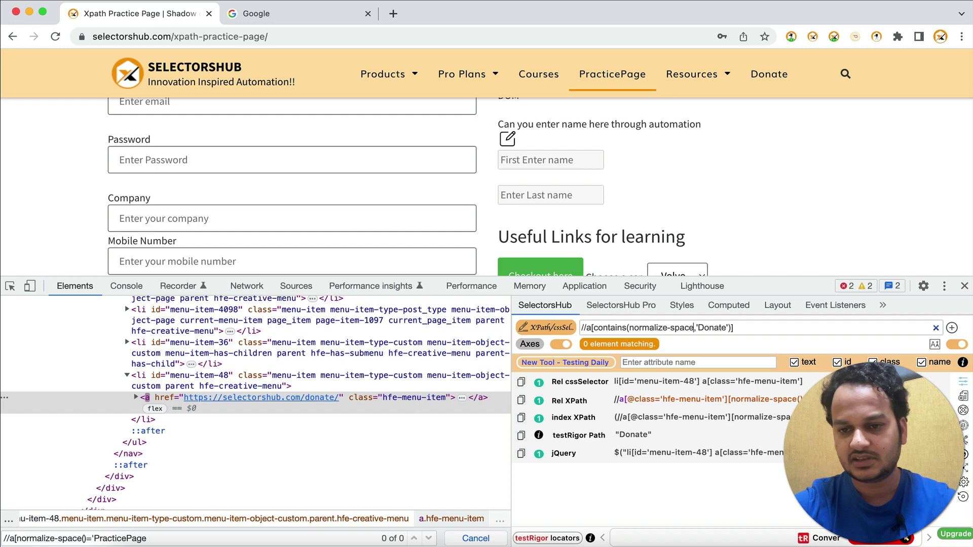
text(()
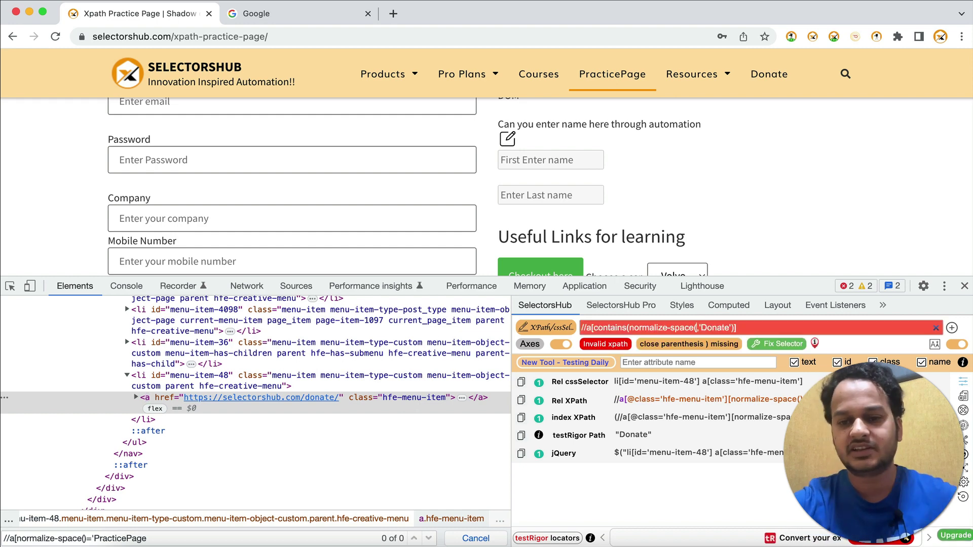
click(764, 344)
text()=)
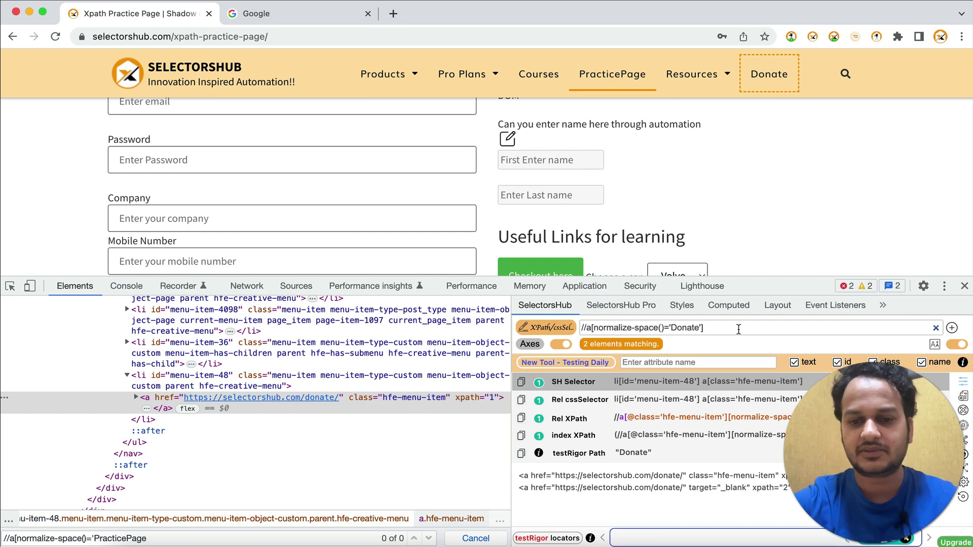
key(super+a)
key(BackSpace)
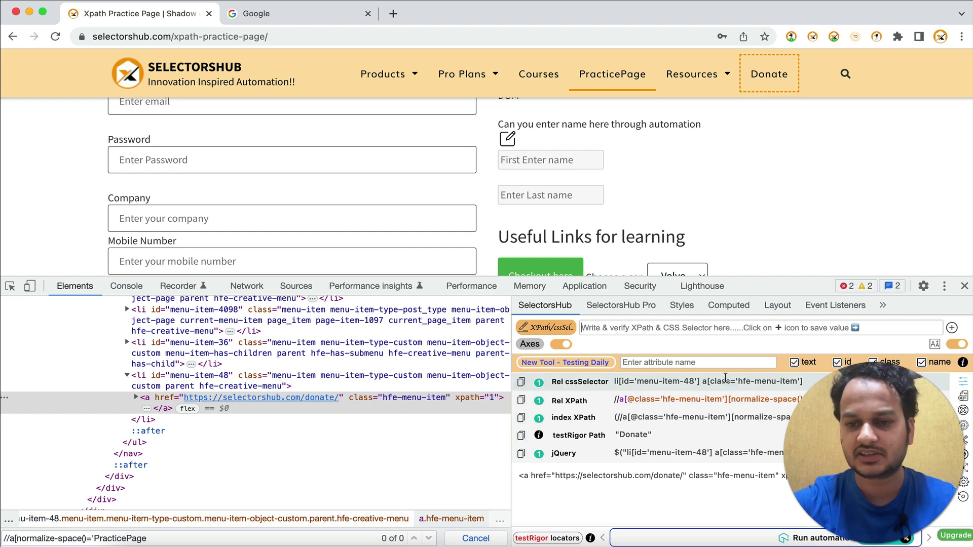
- Load the Donate Rel cssSelector, drop its closing ], auto-fix it to li#menu-item-48 a.hfe-menu-item, then clear the field
click(725, 380)
key(BackSpace)
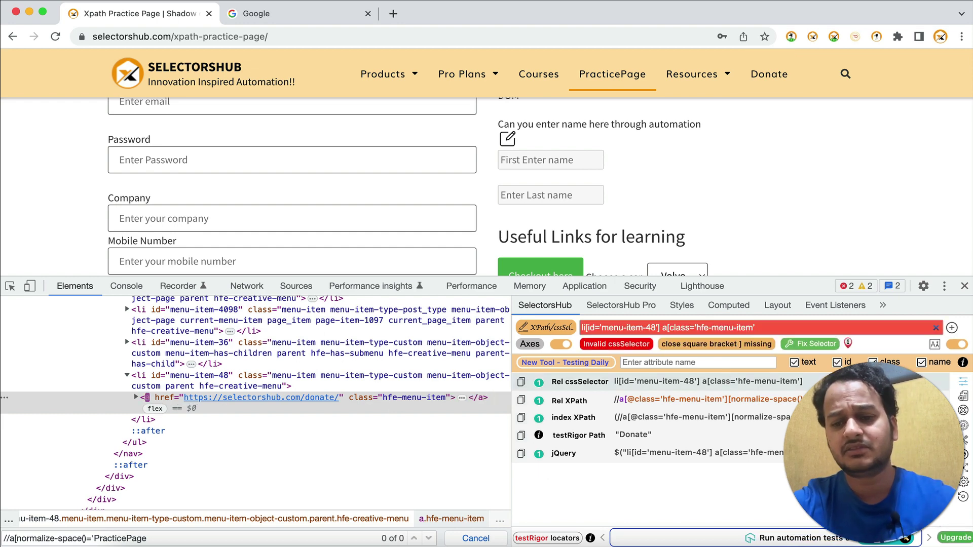
click(807, 349)
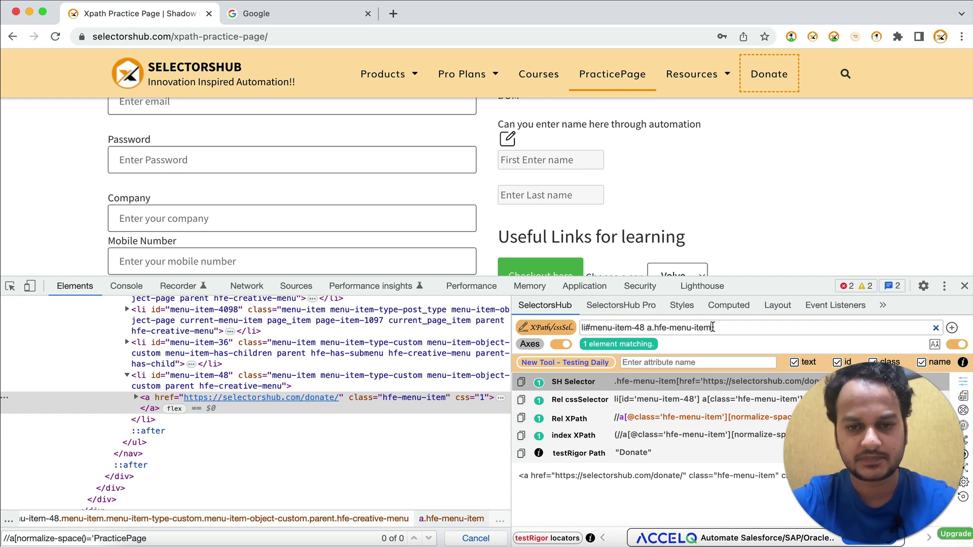
key(super+a)
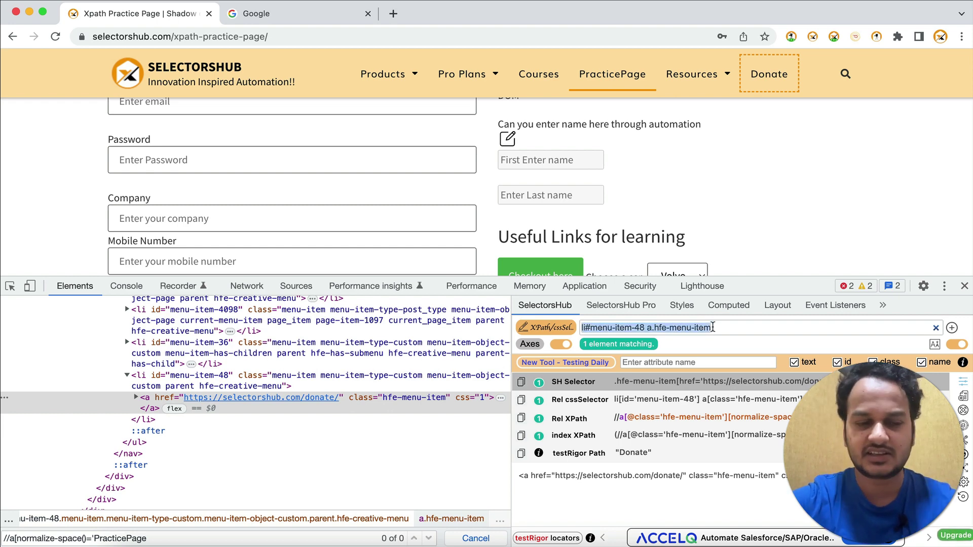
key(BackSpace)
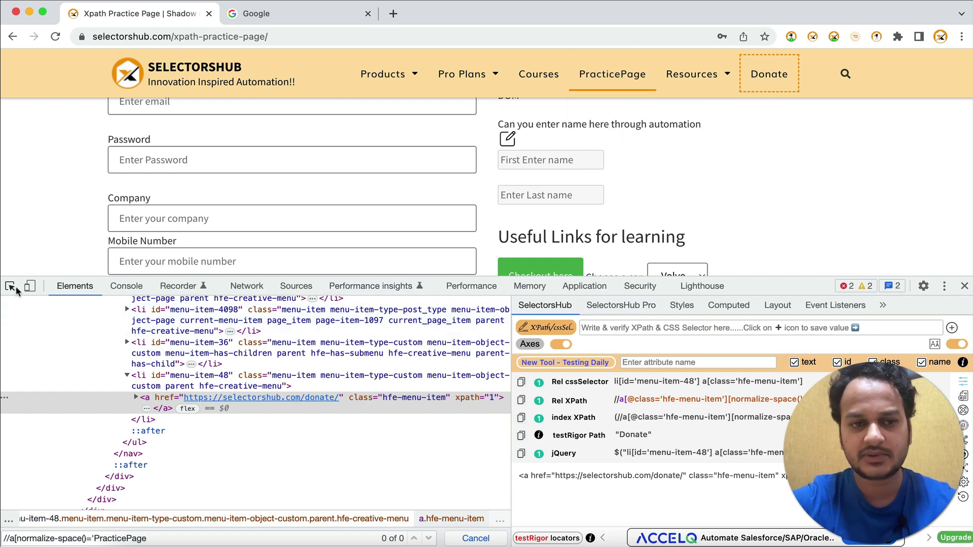
click(11, 286)
scroll(210, 159, up, 2)
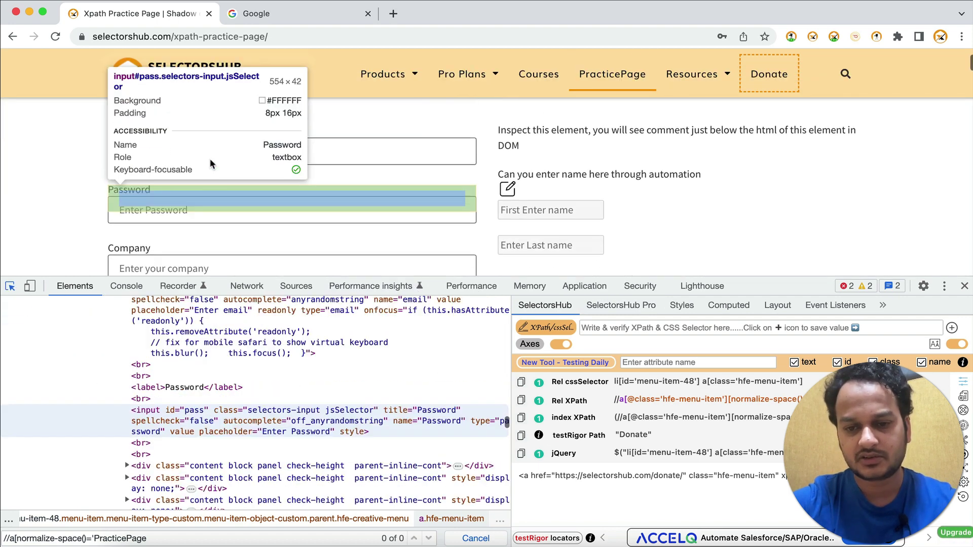
click(235, 160)
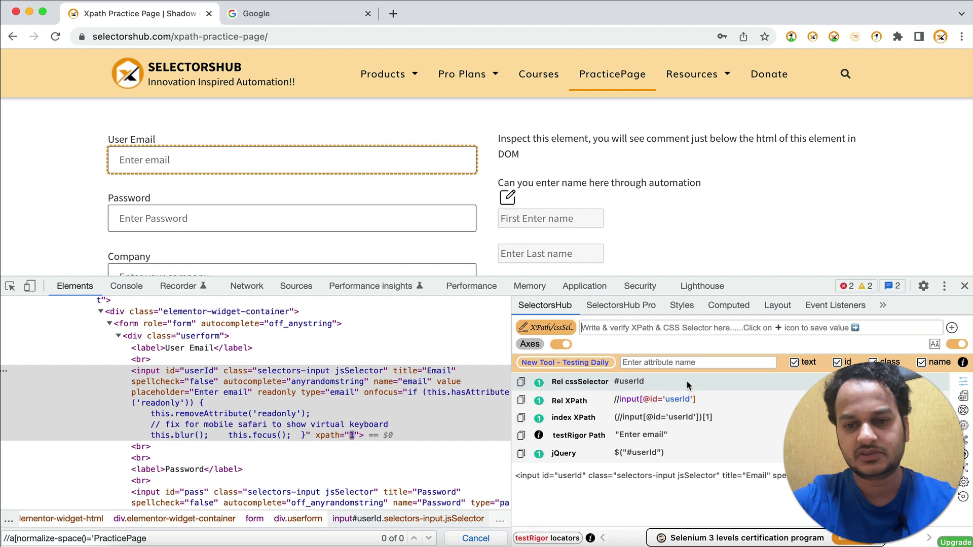
text(//input[@id='userId'])
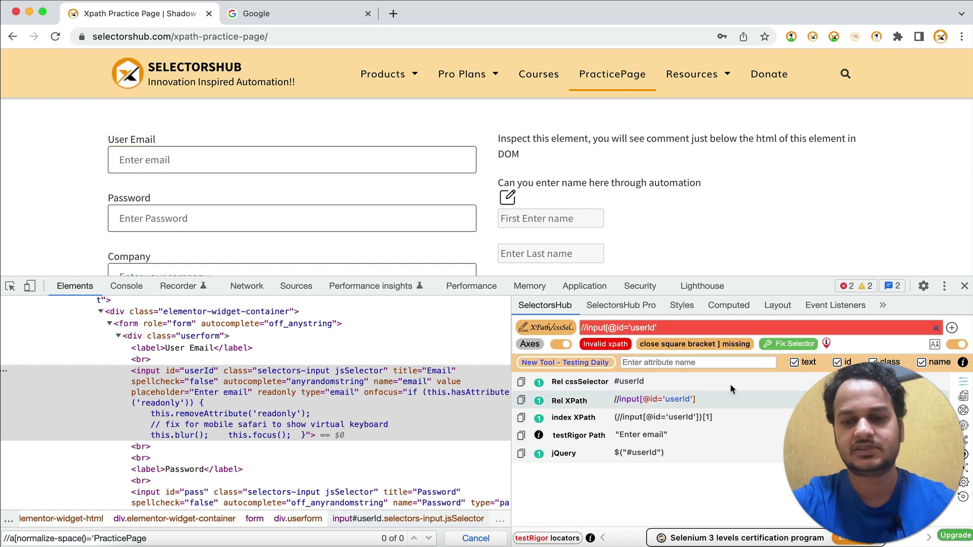
click(783, 346)
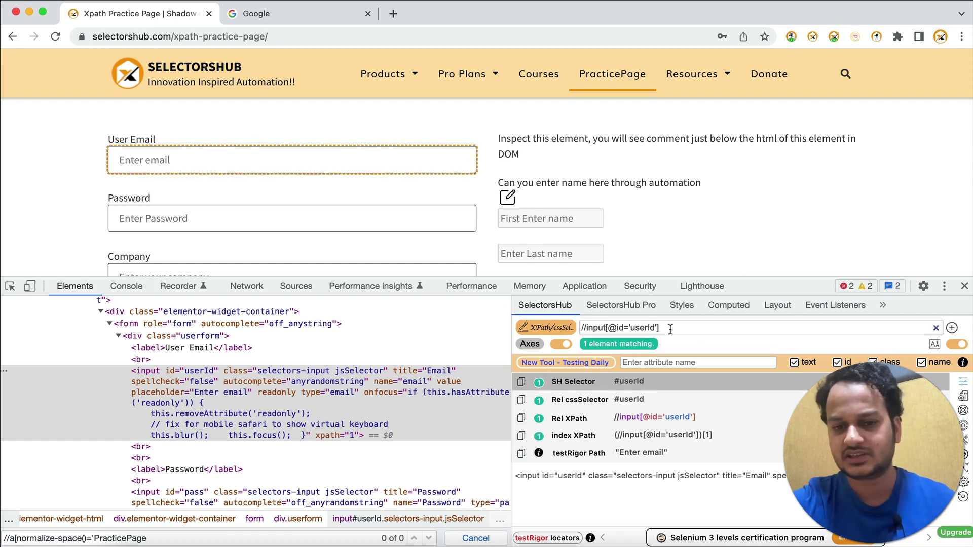
- Clear the selector box and switch the panel to the Axes XPath view
key(super+a)
key(BackSpace)
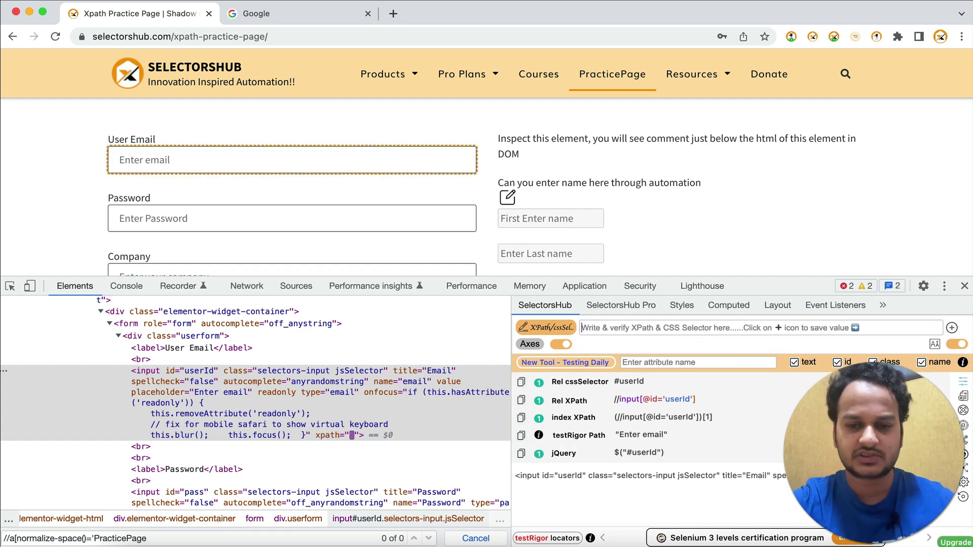
click(532, 346)
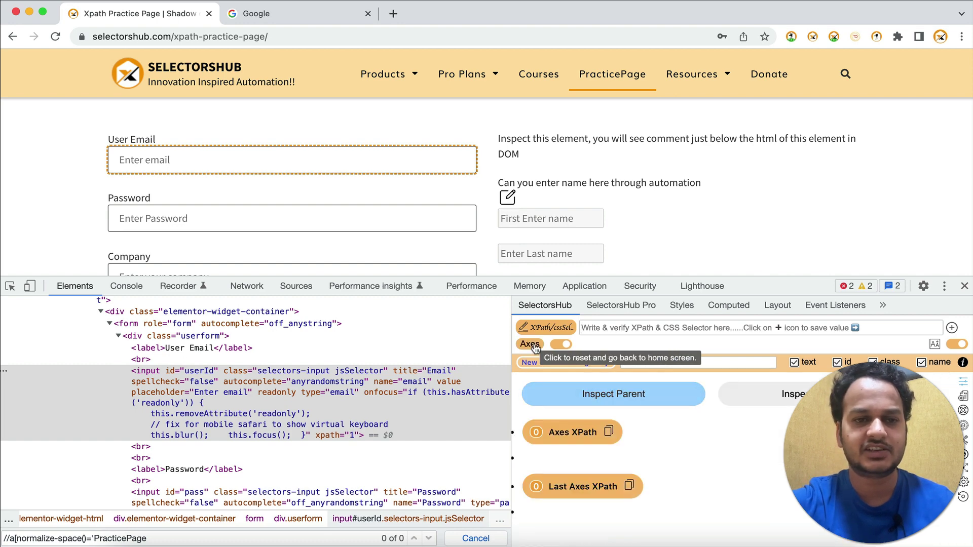
- Inspect the User Email label and then the email input field with the element picker
click(12, 286)
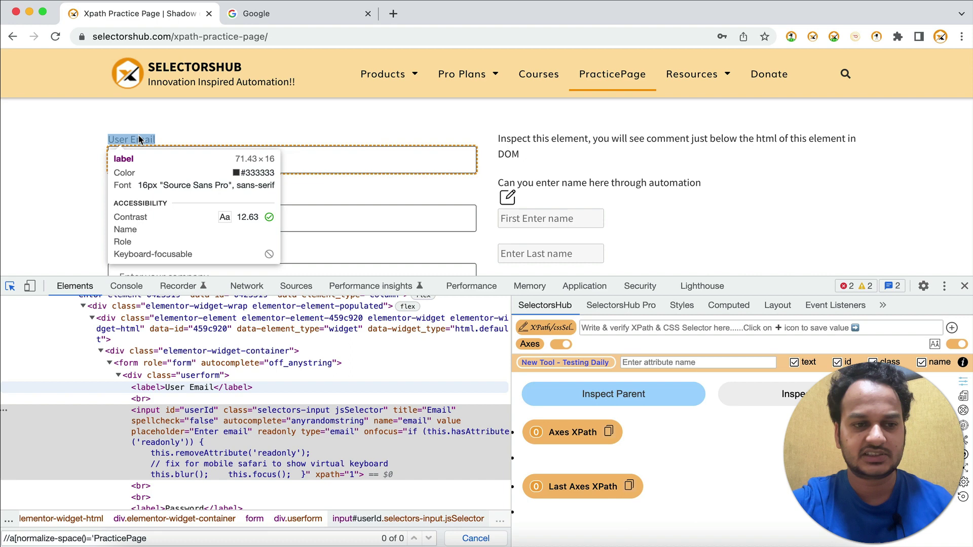
click(139, 139)
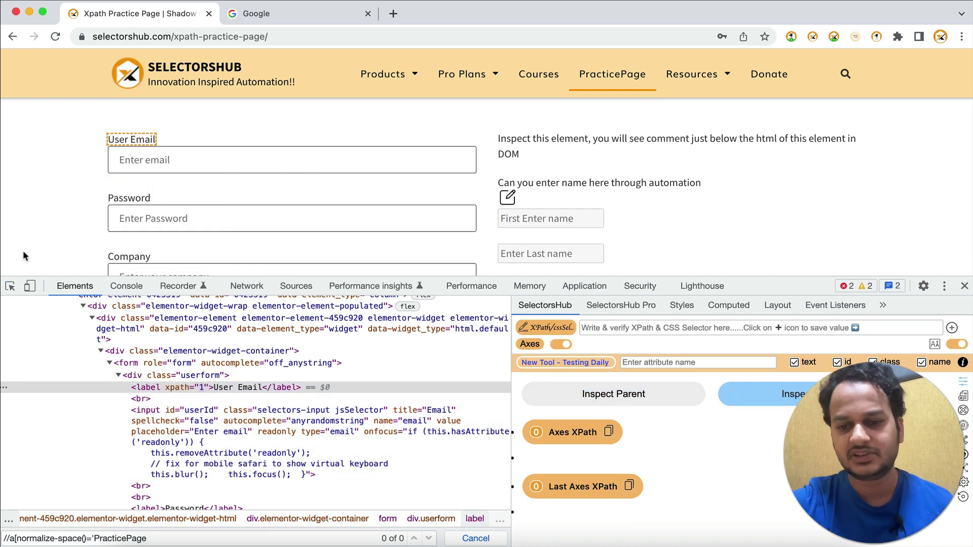
click(12, 287)
click(207, 171)
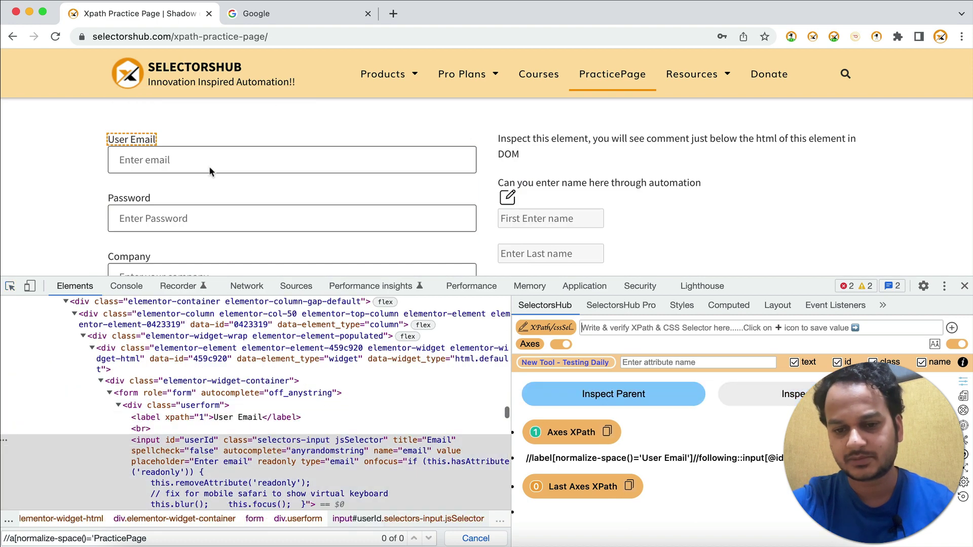
- Load the generated Axes XPath into the selector box and delete one colon from following::input
click(664, 459)
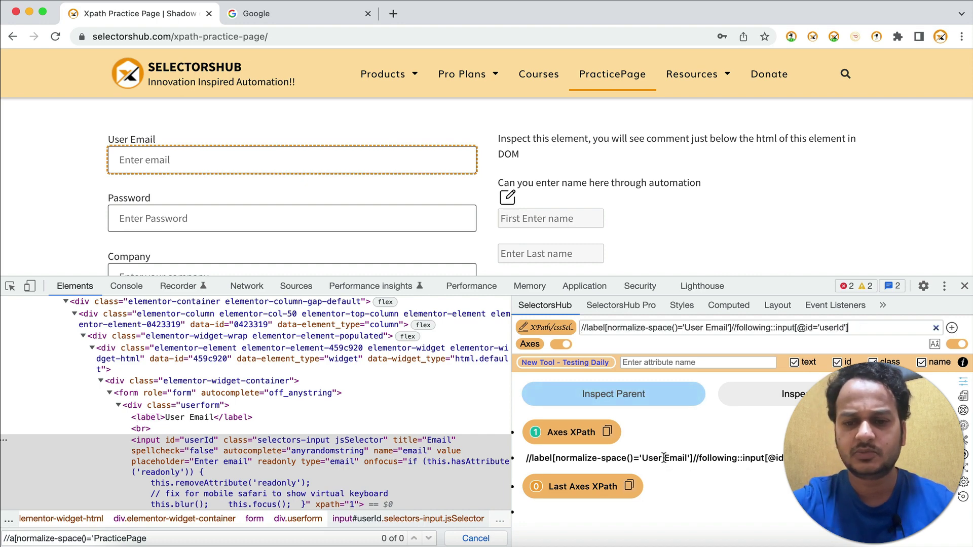
click(774, 328)
key(BackSpace)
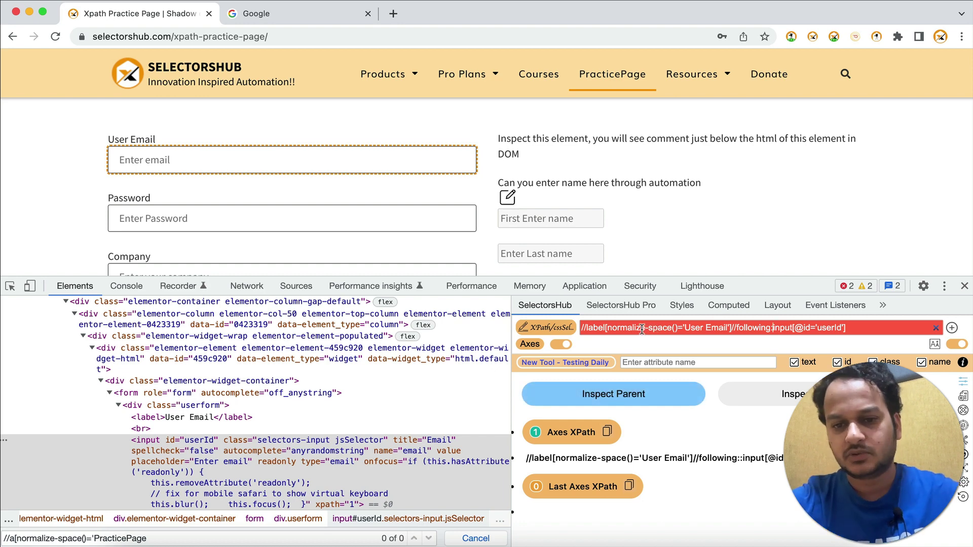
- Misspell normalize-space as normalise-space, validate it, and test the broken XPath in the DOM search
click(643, 328)
key(BackSpace)
text(s)
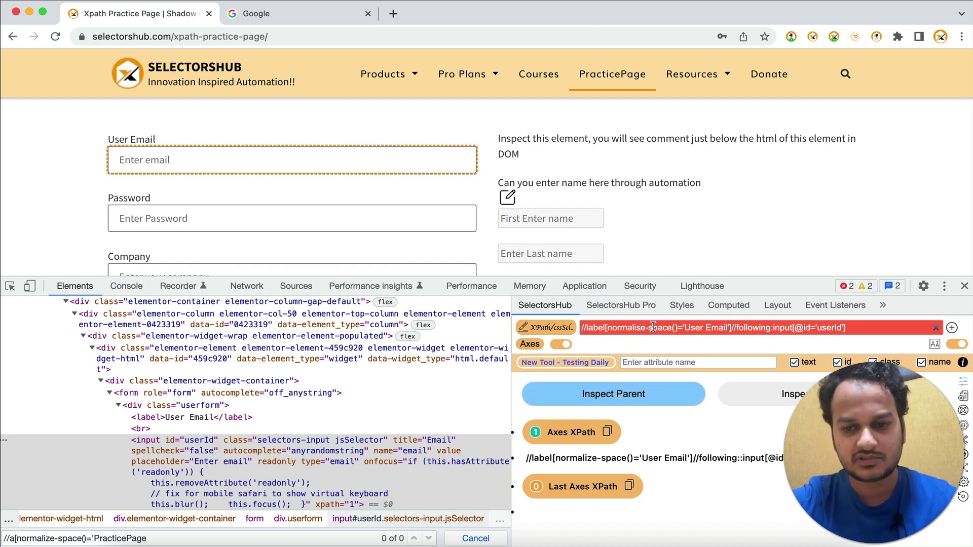
key(Return)
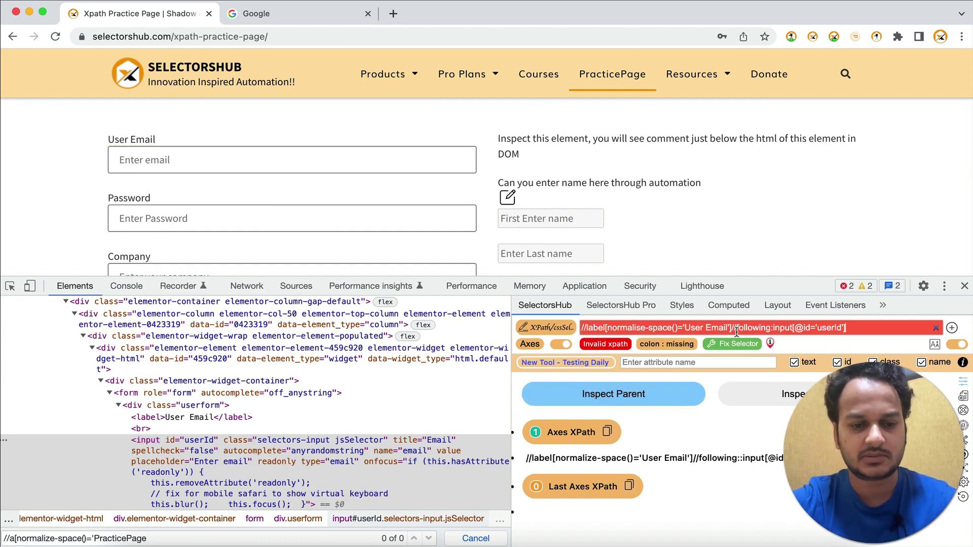
triple_click(737, 332)
key(super+c)
click(292, 539)
key(ctrl+a)
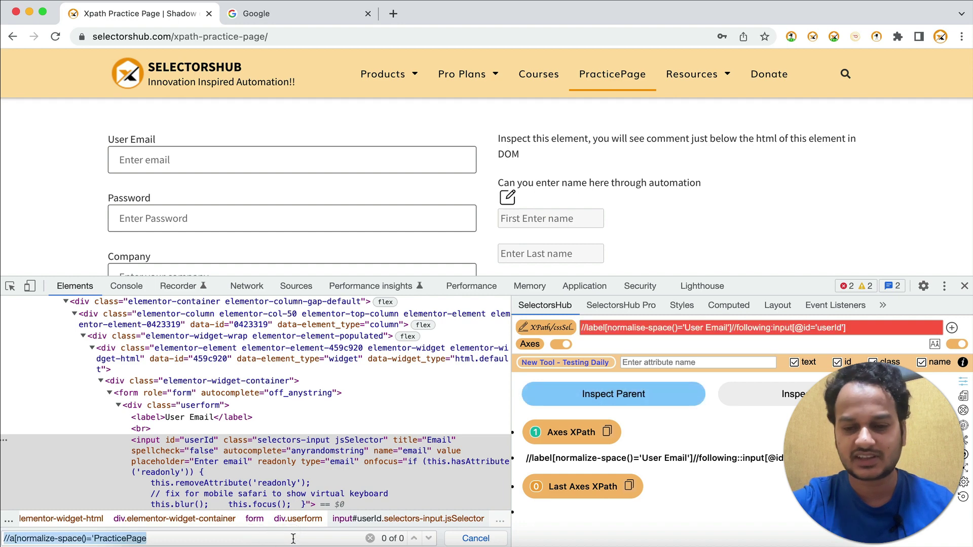
text(//label[normalise-space()='User Email']//following:input[@id='userId'])
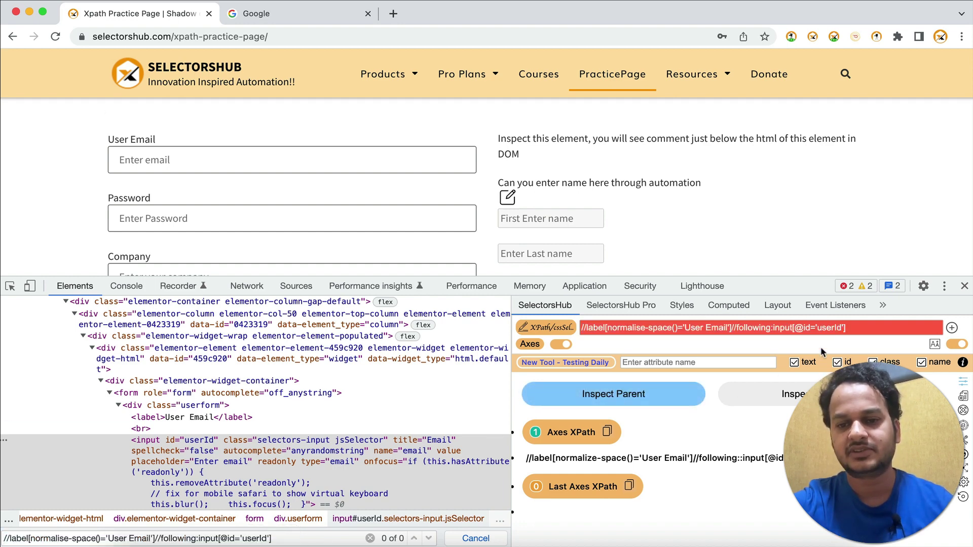
- Run Fix Selector so the XPath is restored to following::input and matches 1 element
triple_click(860, 325)
click(859, 325)
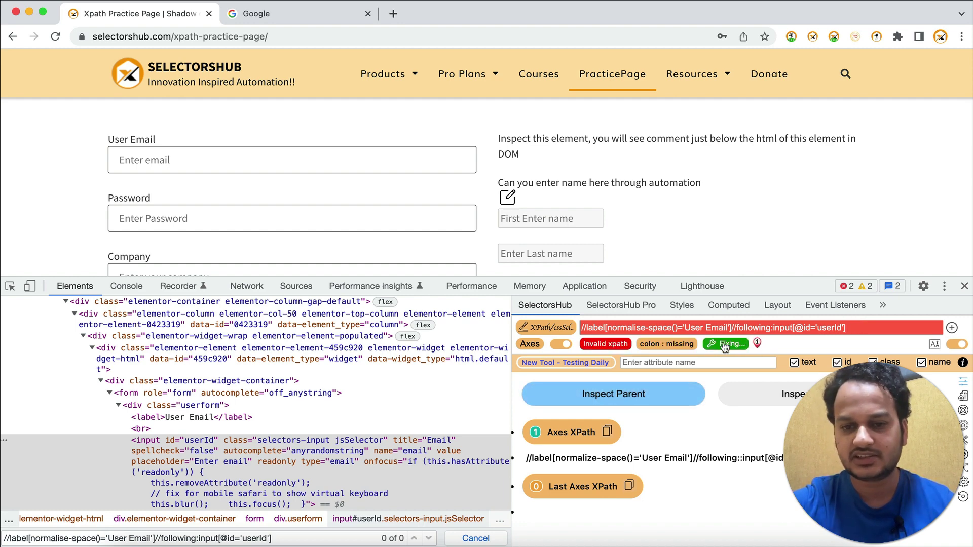
click(724, 342)
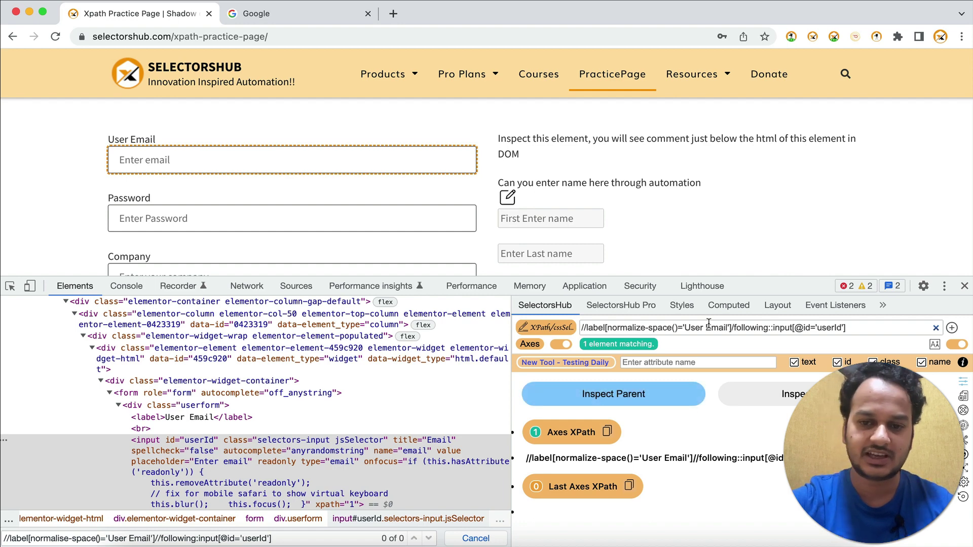
- Paste the broken XPath into the SelectorsHub Pro panel and repair it with Fix Selector
click(639, 306)
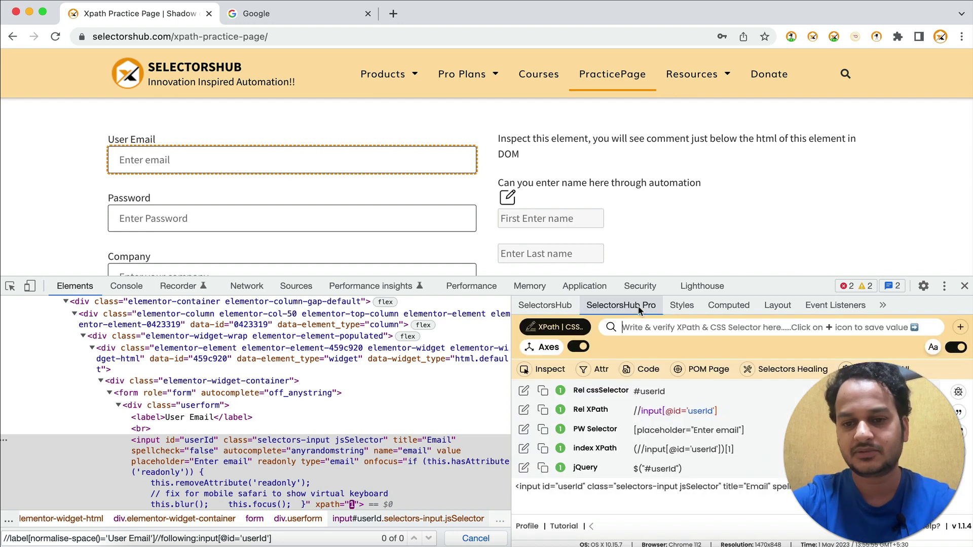
click(643, 327)
key(super+v)
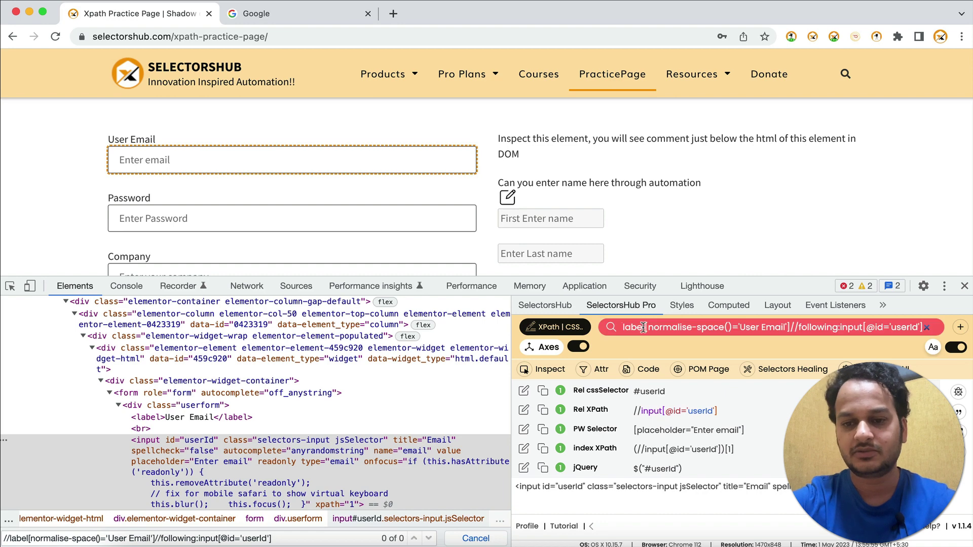
key(Return)
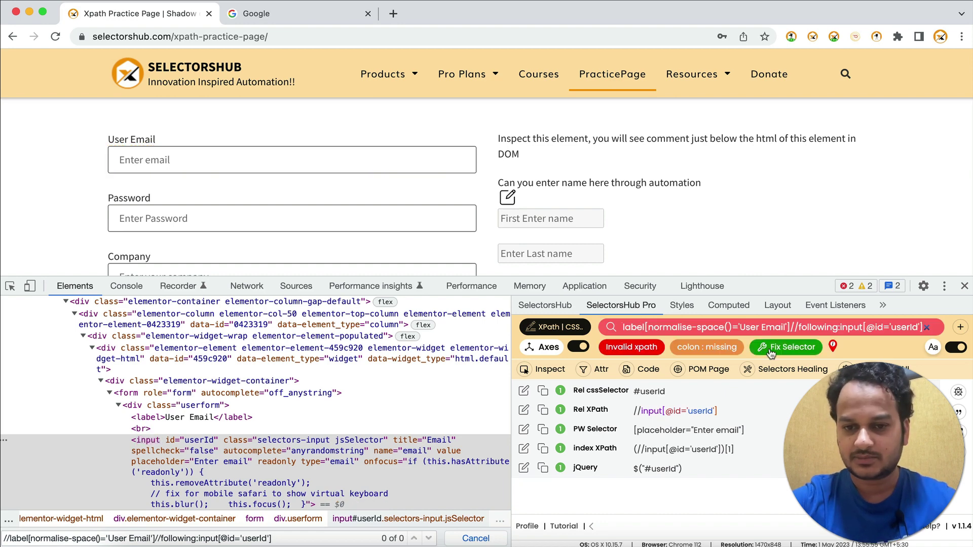
click(772, 353)
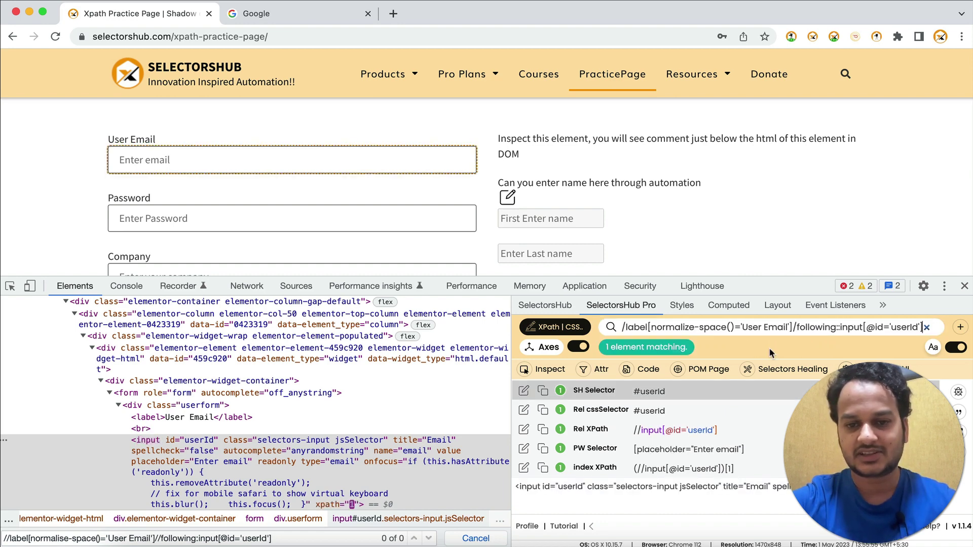
- Return to the free SelectorsHub panel and turn Axes off to list generated selectors
click(567, 307)
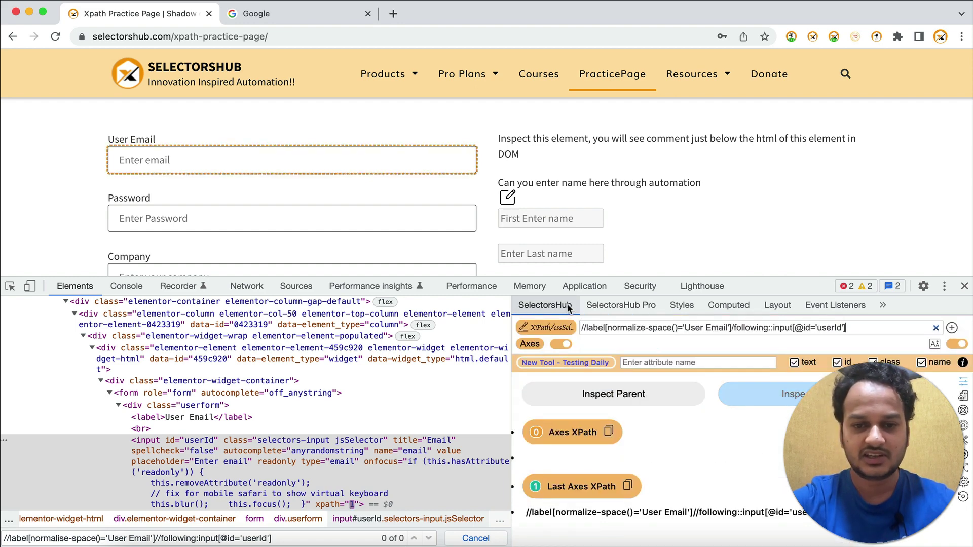
mouse_move(726, 327)
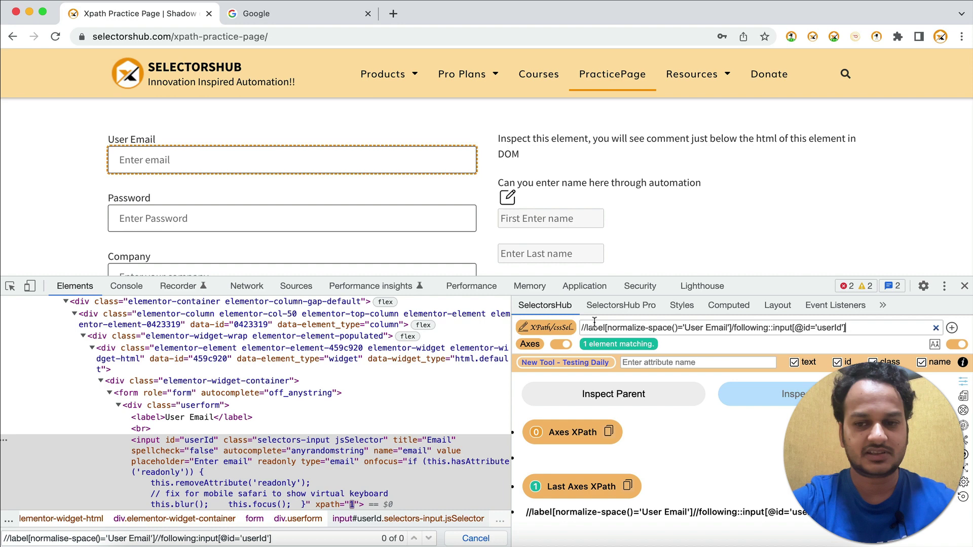
click(532, 347)
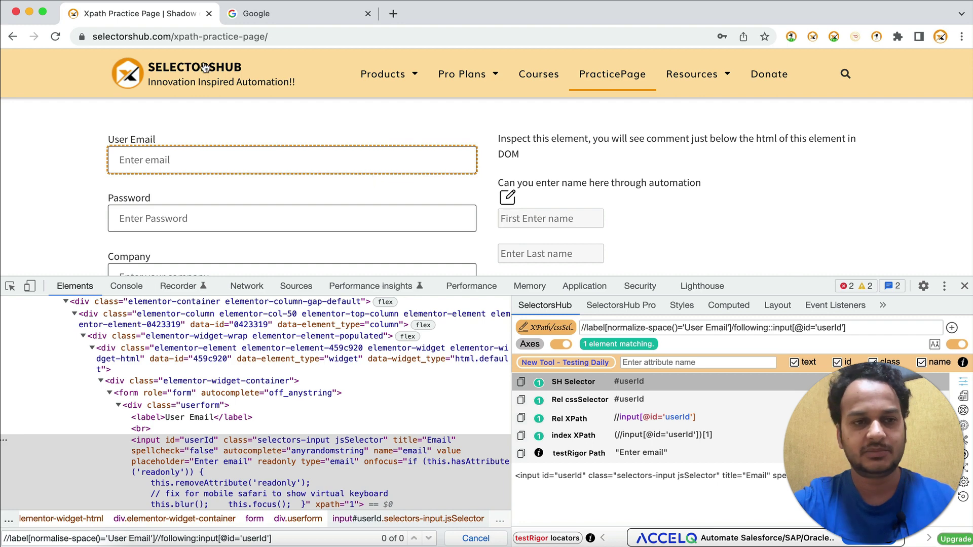
- Go to the SelectorsHub homepage and close DevTools
click(213, 77)
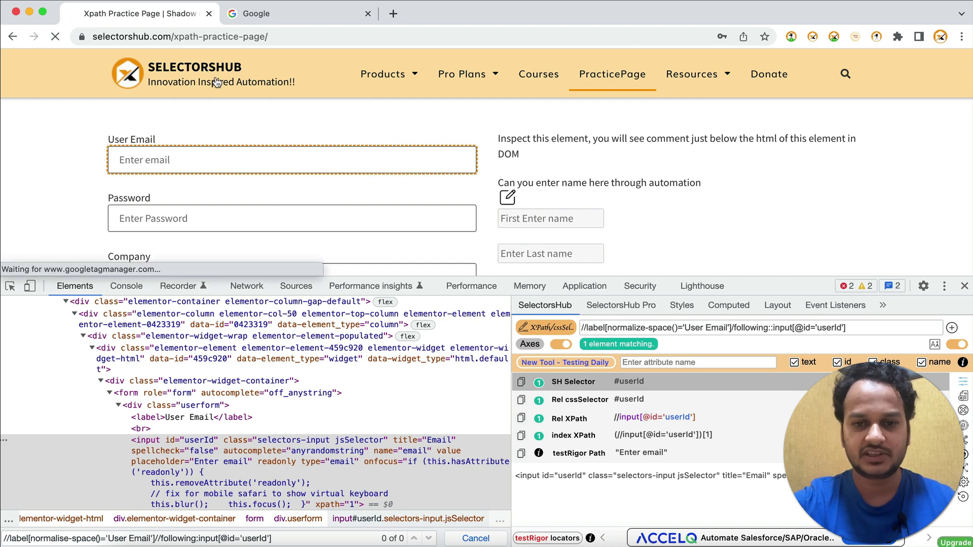
click(965, 286)
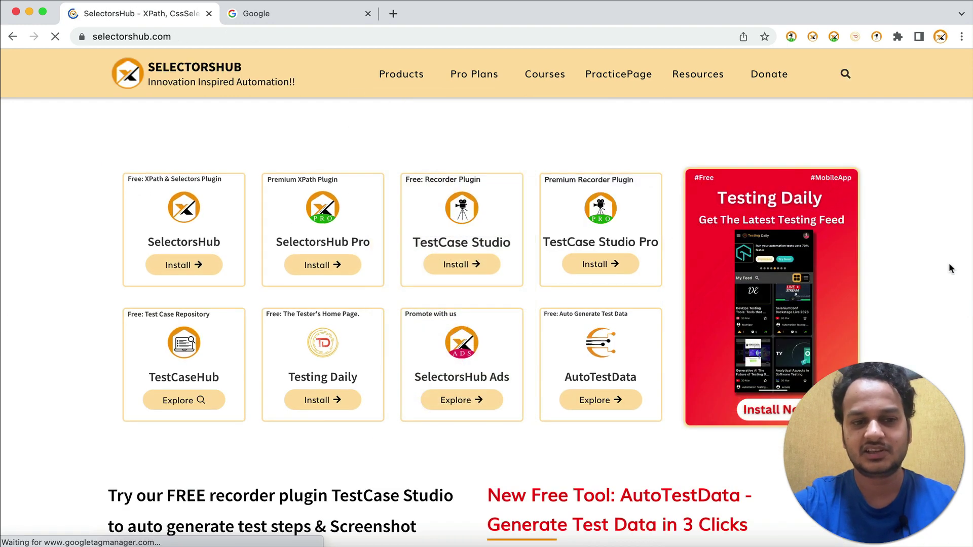